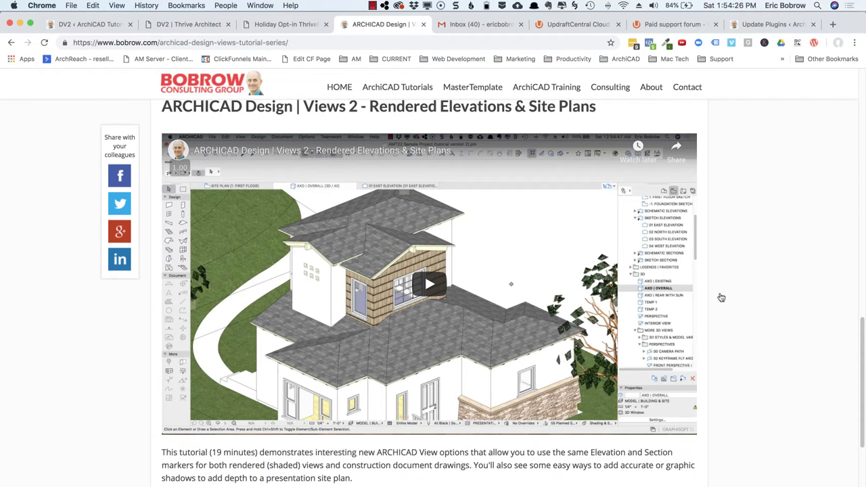
Switch to ARCHICAD and show the building in the 3D window with the roof viewed from above
key(super+Tab)
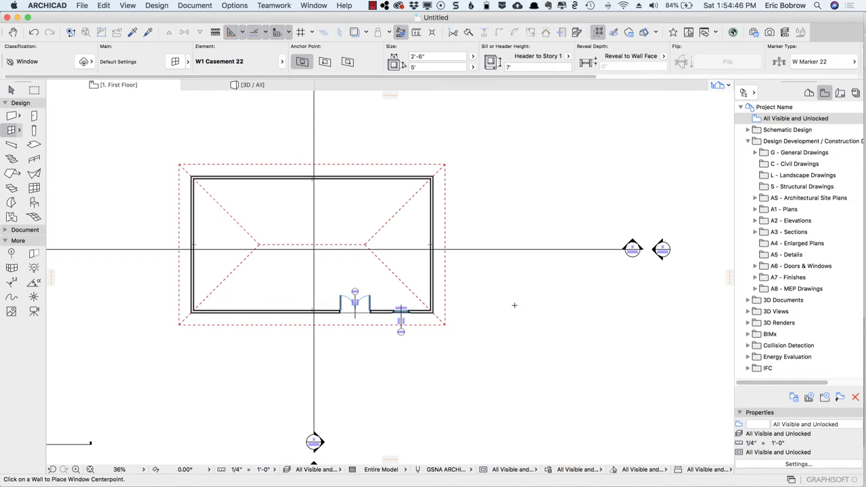
key(F3)
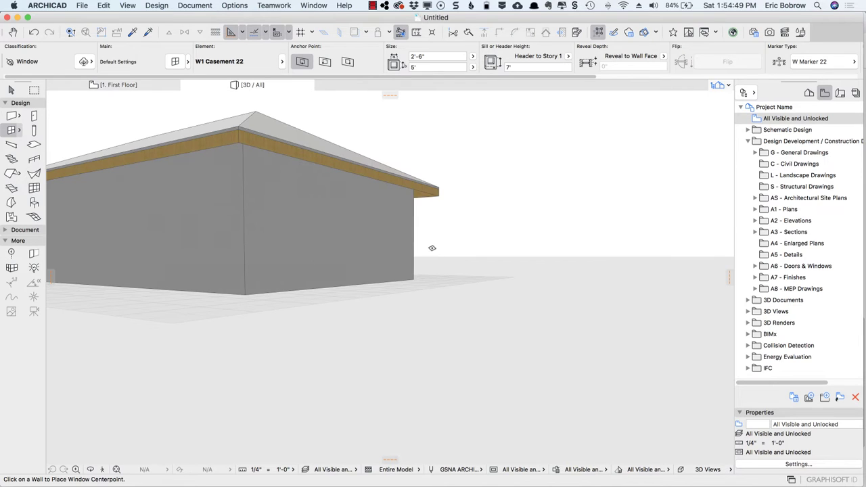
shift+middle_drag(390, 168, 441, 228)
Override the hip roof's top surface with Shingle - Roofing - Designer Grade, then deselect the roof
shift+click(426, 237)
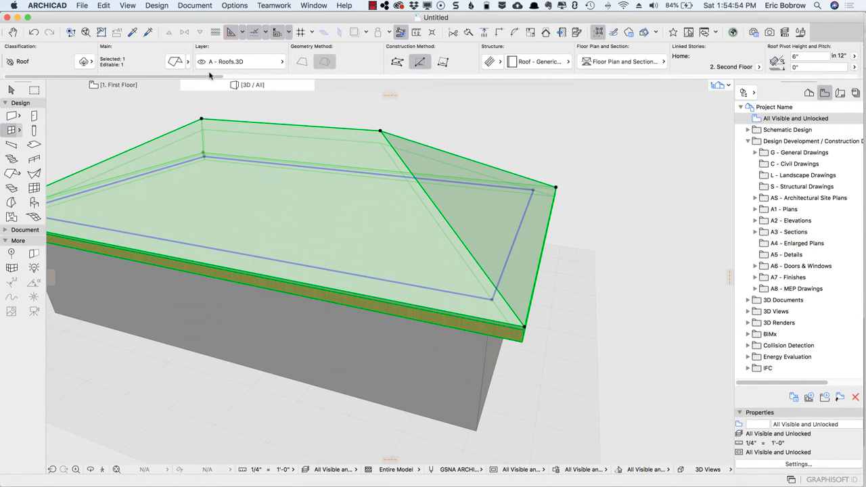
drag(213, 78, 789, 74)
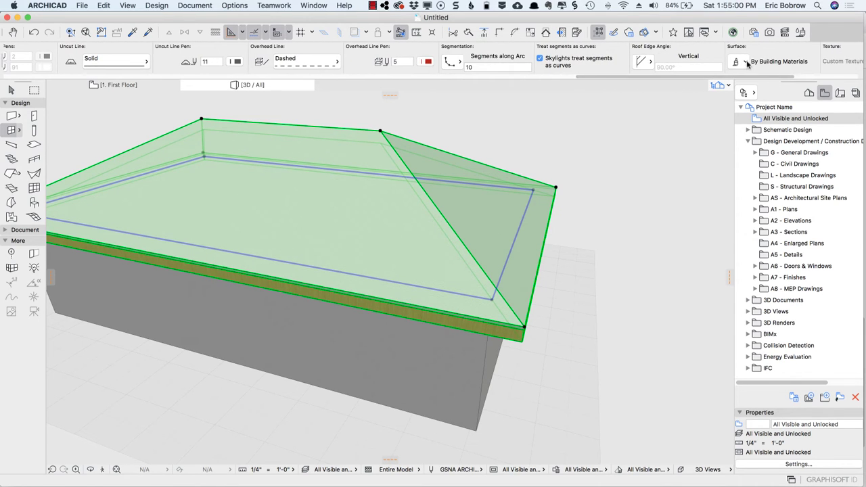
click(739, 63)
click(592, 90)
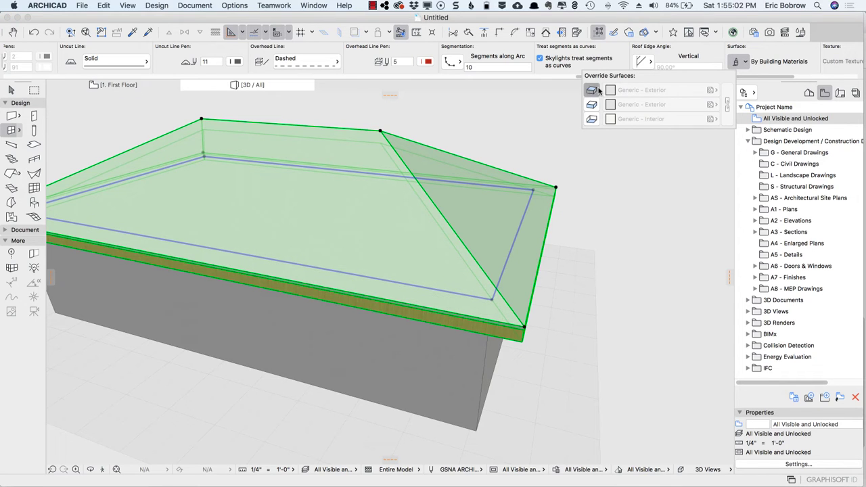
click(711, 90)
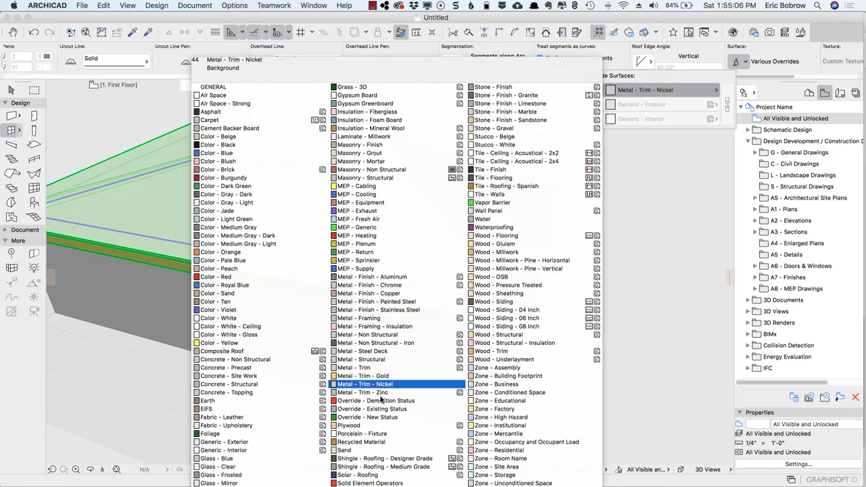
click(399, 459)
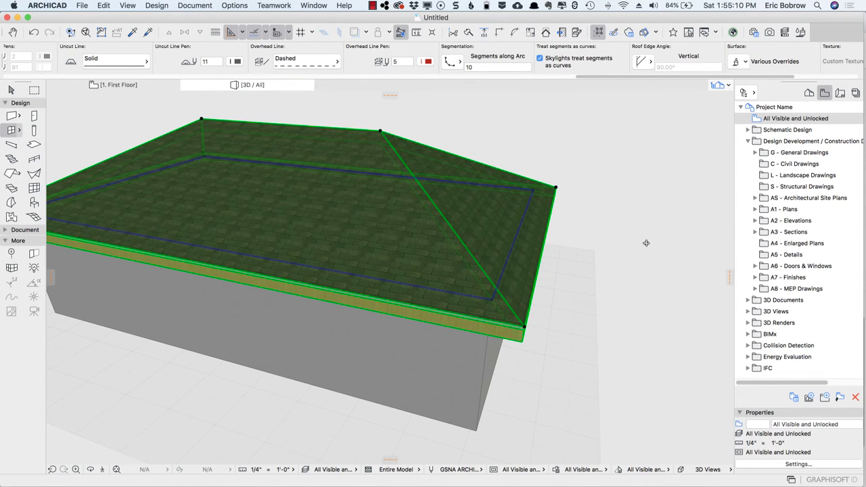
shift+middle_drag(646, 242, 3, 203)
shift+middle_drag(22, 298, 19, 251)
shift+middle_drag(314, 235, 226, 159)
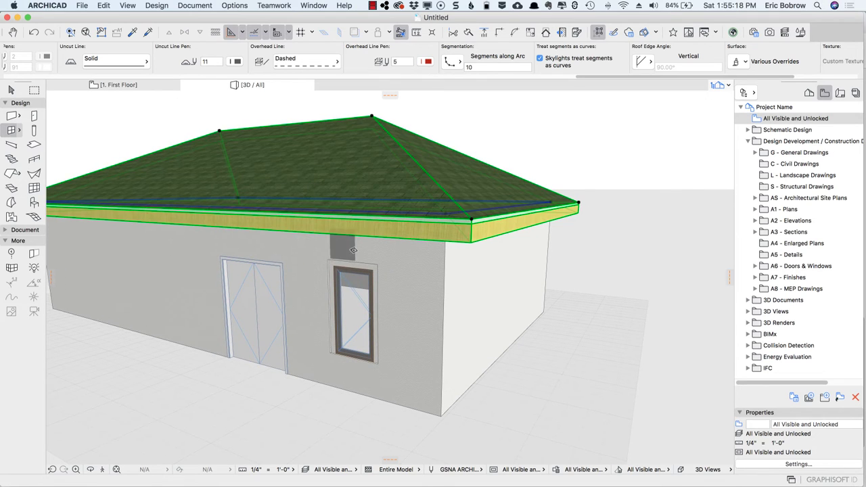
key(Escape)
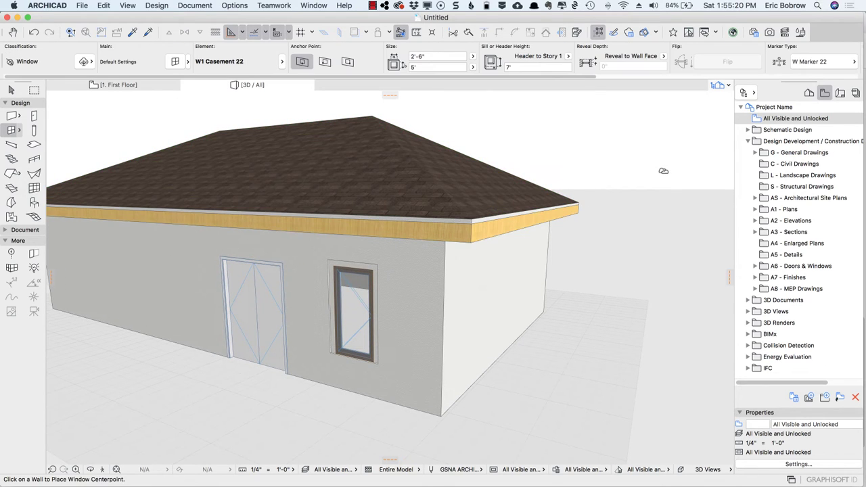
Open the South Elevation view from the A2 - Elevations folder
click(756, 220)
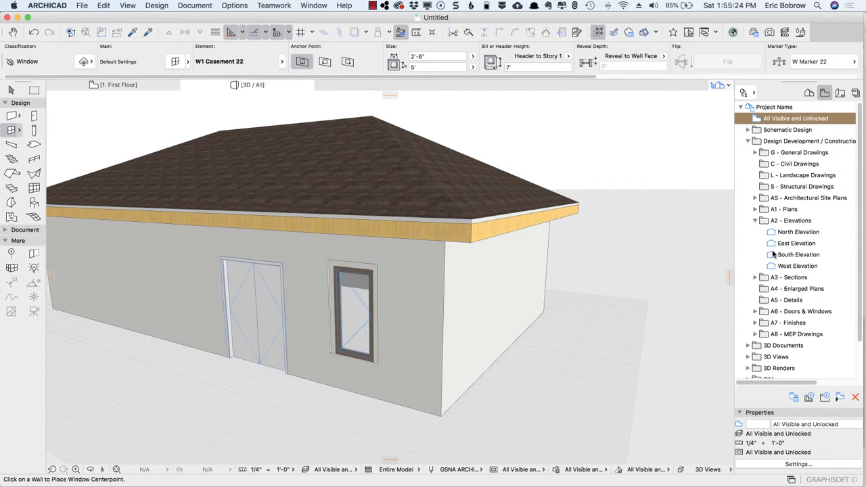
click(772, 255)
double_click(772, 255)
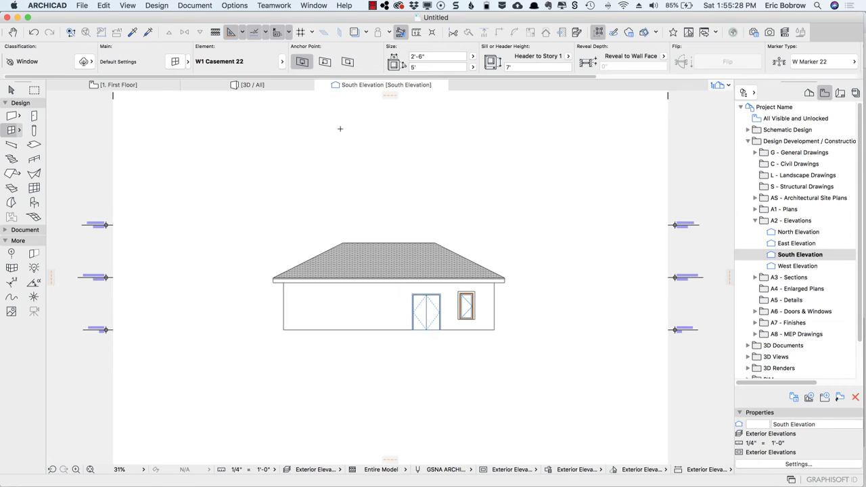
Pull both side boundaries of the South Elevation in close to the building and fit the drawing to the window
click(12, 89)
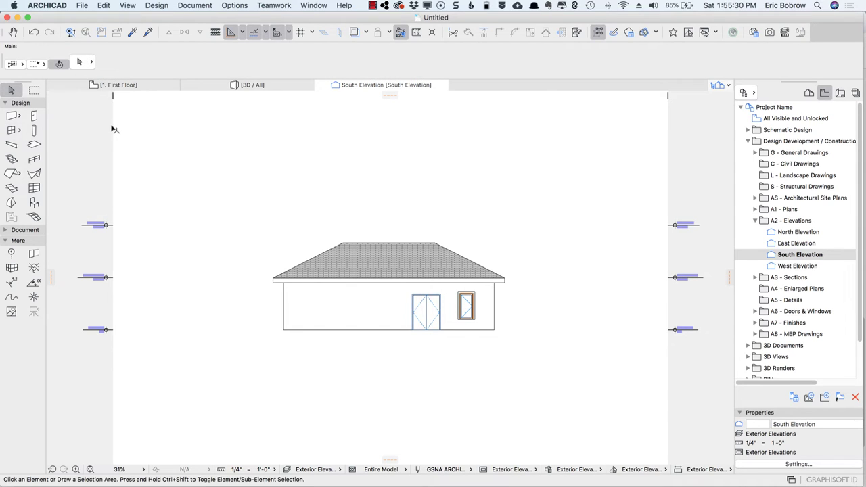
drag(111, 127, 261, 137)
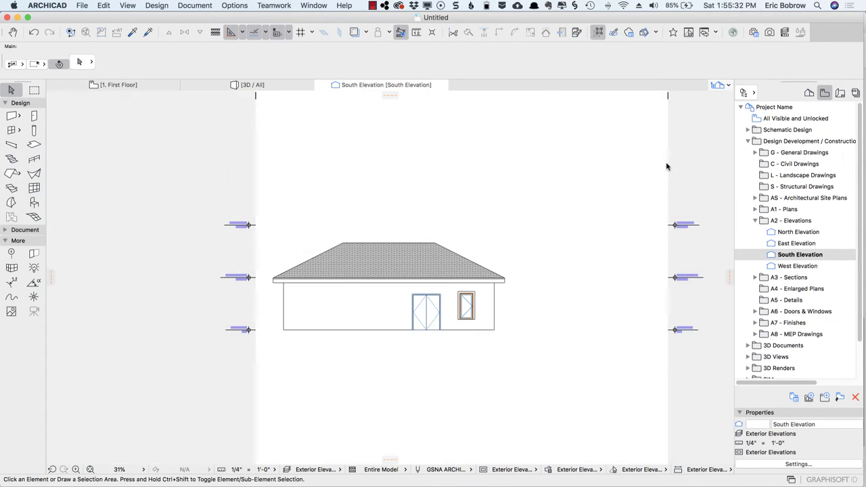
drag(667, 163, 522, 170)
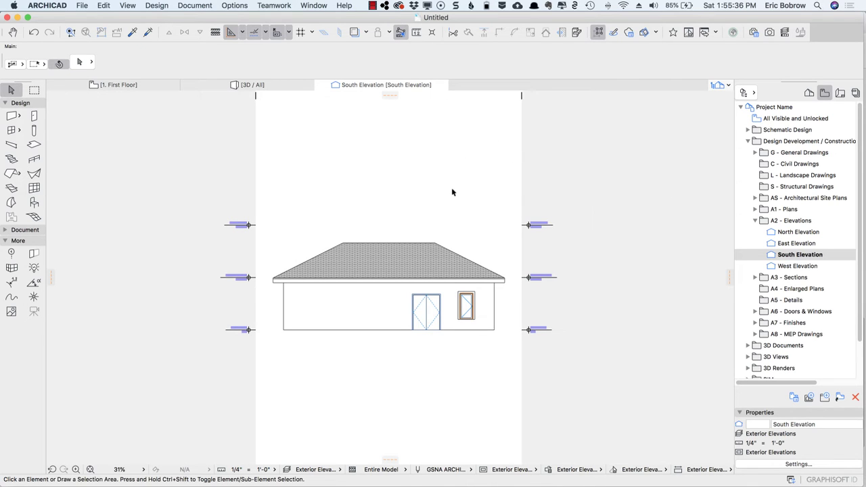
key(super+apostrophe)
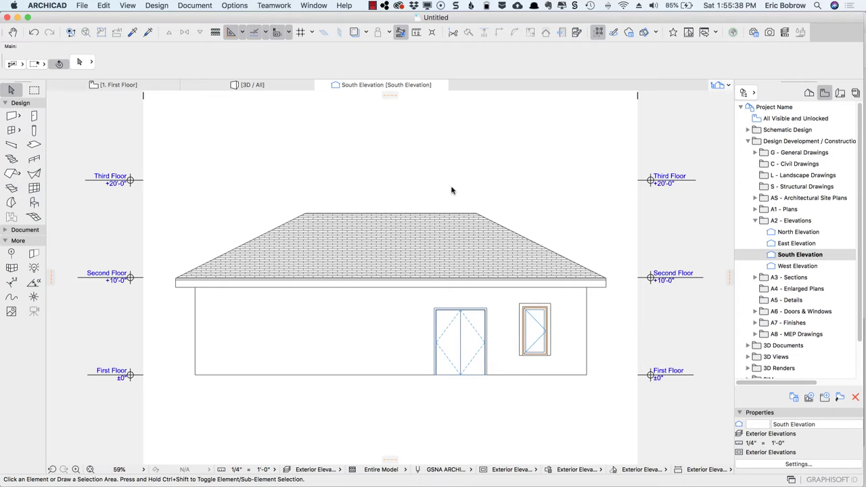
Set the South Elevation to fill uncut surfaces with Own Surface Colors (Non-Shaded) and turn on Sun Shadow
right_click(452, 190)
click(503, 237)
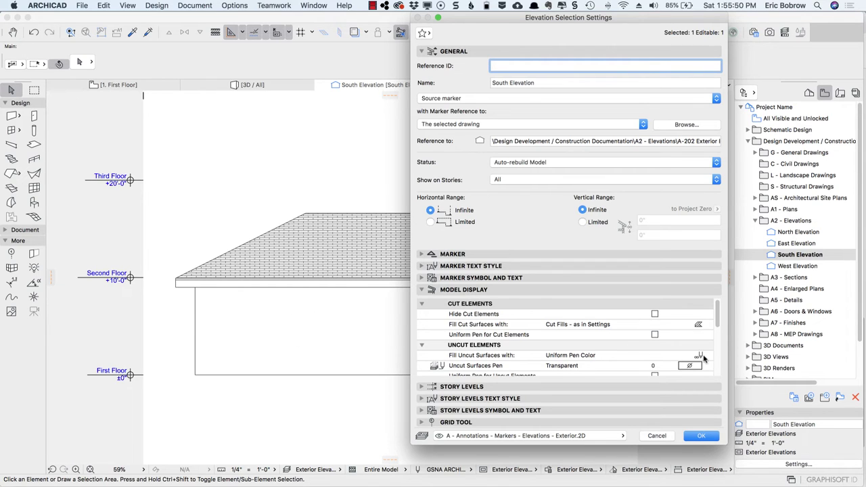
click(699, 357)
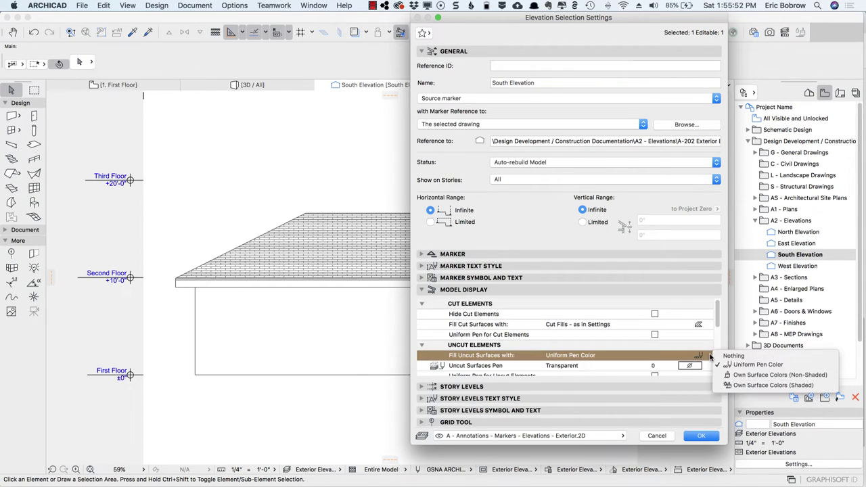
click(748, 377)
scroll(673, 347, down, 8)
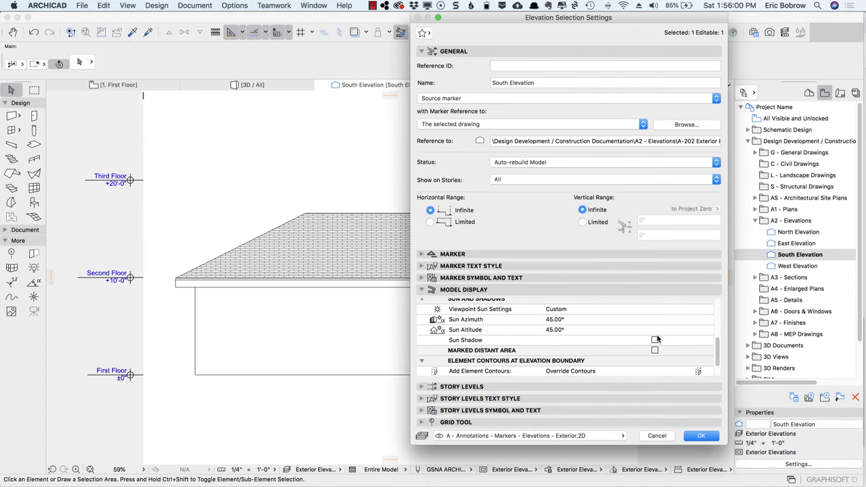
click(655, 340)
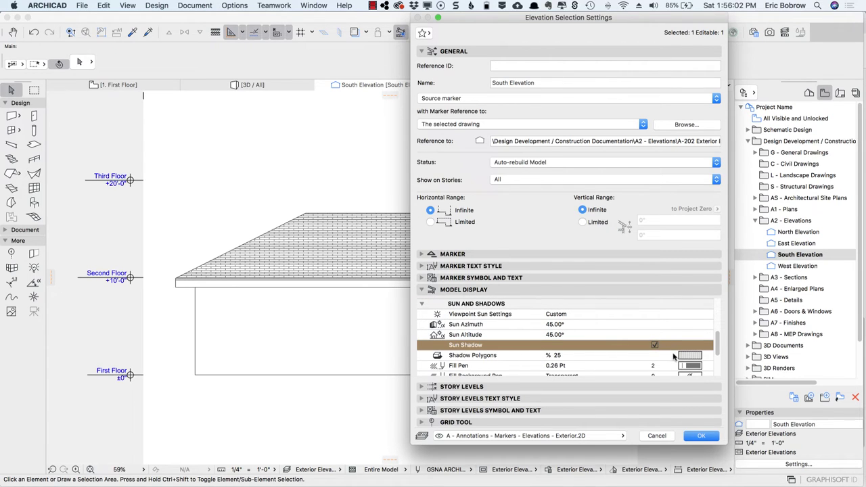
click(708, 436)
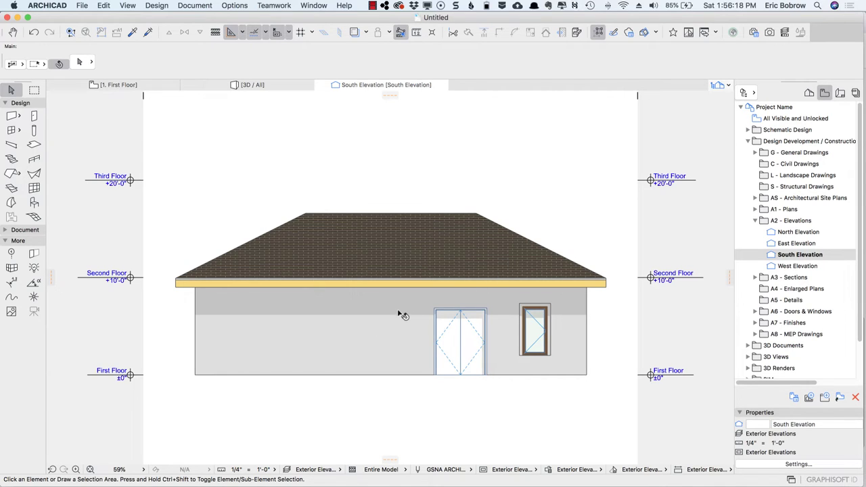
Open the Attribute Manager
mouse_move(403, 315)
click(237, 7)
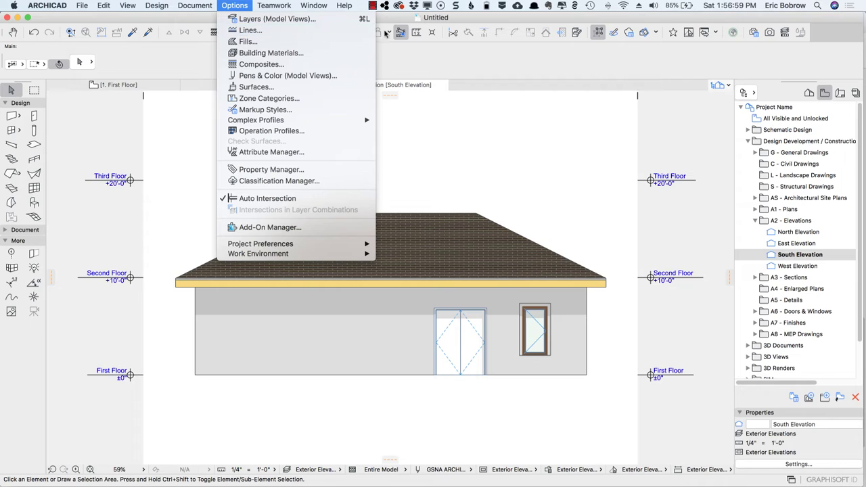
click(283, 157)
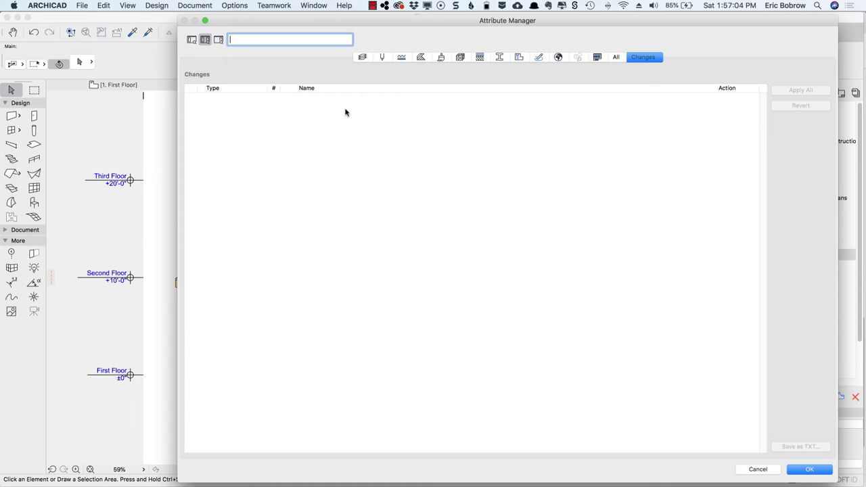
Look through the project's layers, pen sets, fills and surfaces, and the combined list of all attributes
click(362, 57)
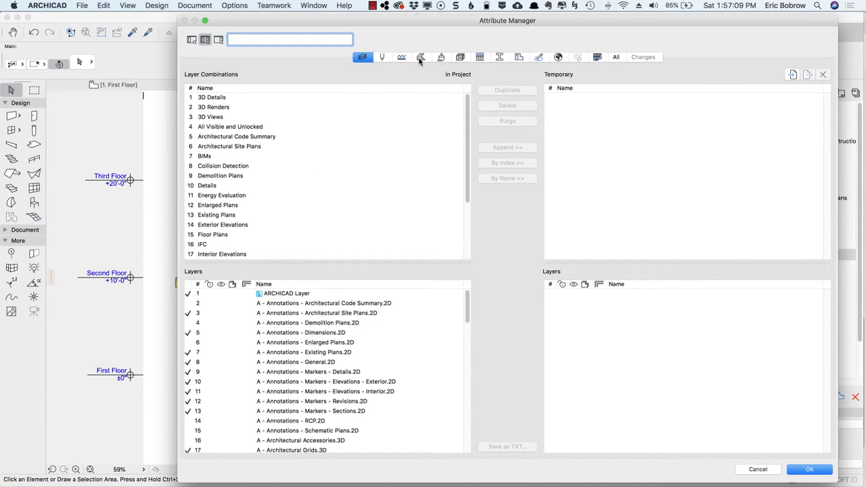
click(382, 58)
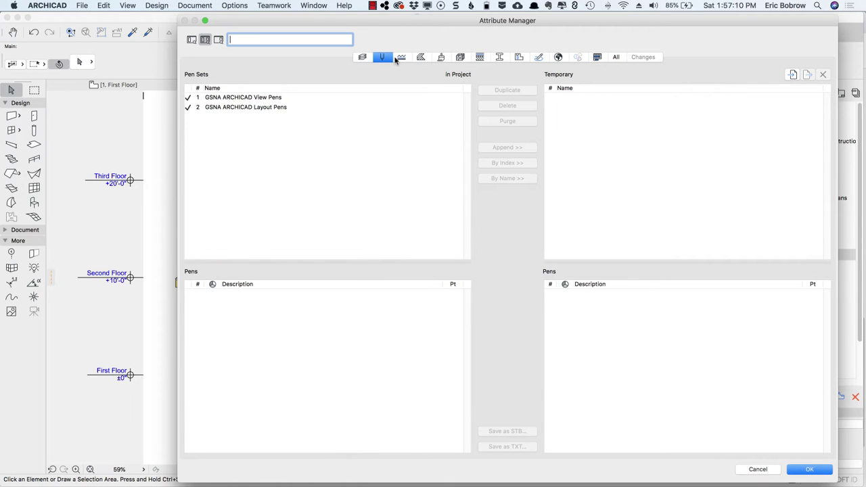
click(420, 58)
click(442, 58)
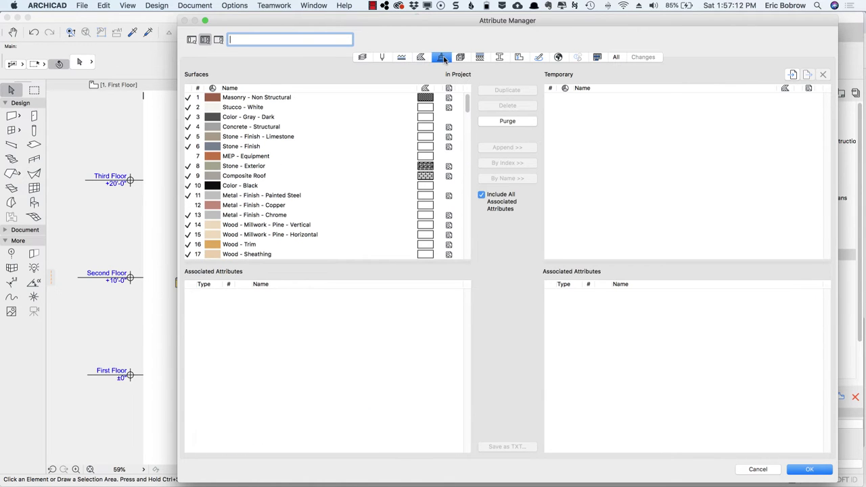
click(614, 58)
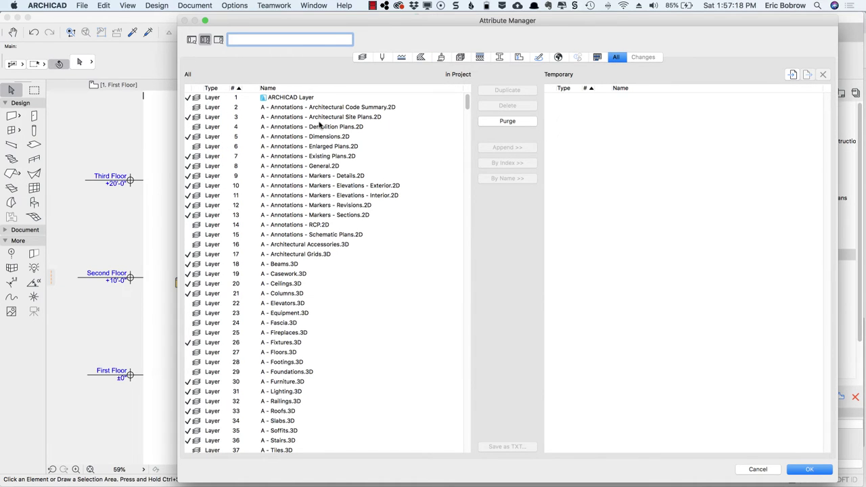
drag(467, 108, 471, 288)
drag(469, 286, 468, 98)
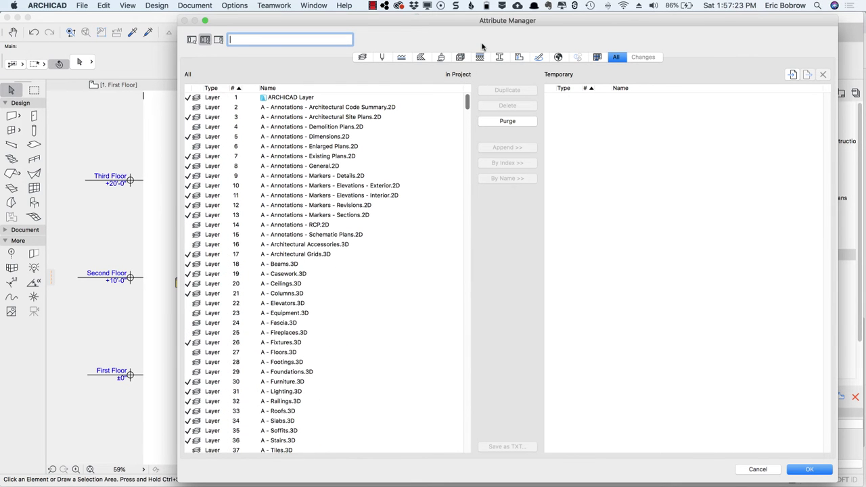
Load Design | View Tutorials - Attributes.xml from the Element Attributes folder into the temporary attribute list
click(792, 75)
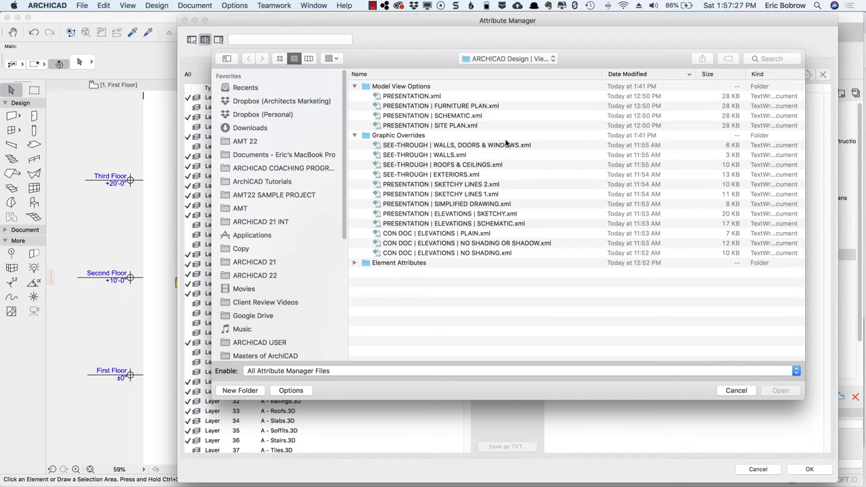
click(355, 263)
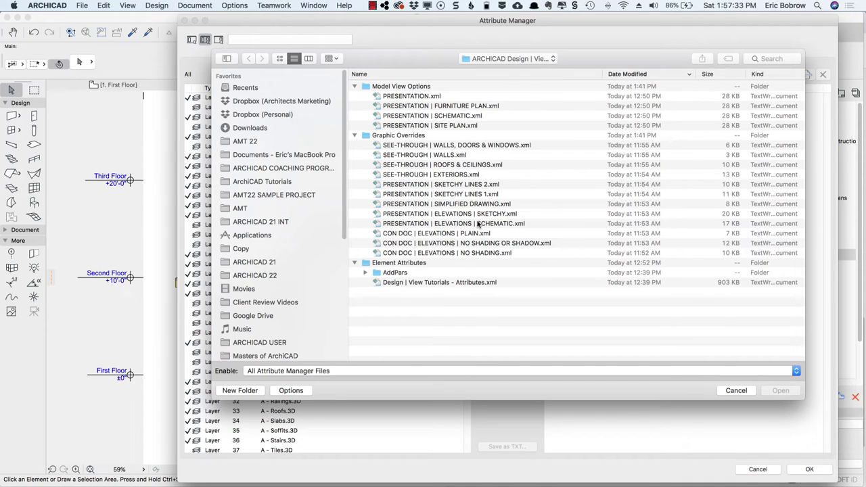
click(439, 284)
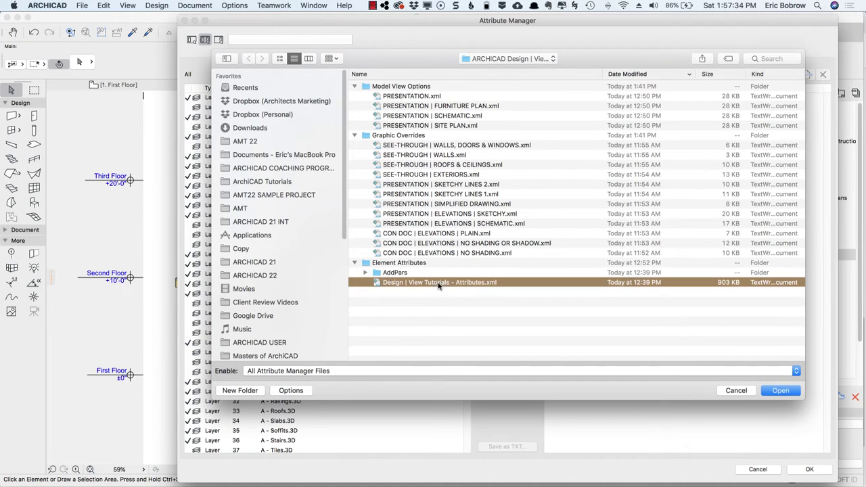
click(780, 391)
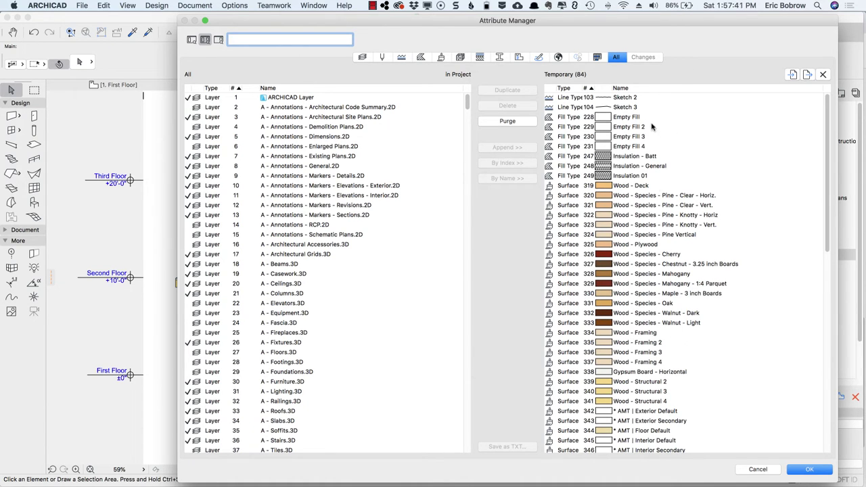
Add all the temporary attributes to the project by index and apply the changes
click(572, 98)
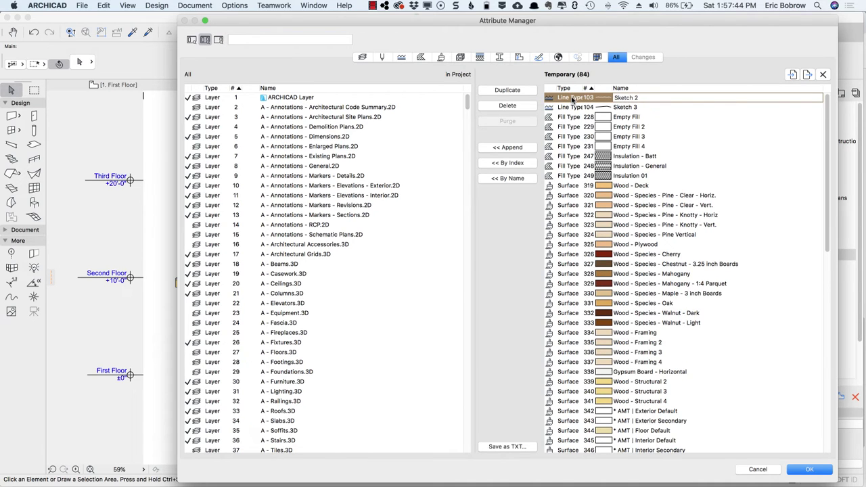
key(super+a)
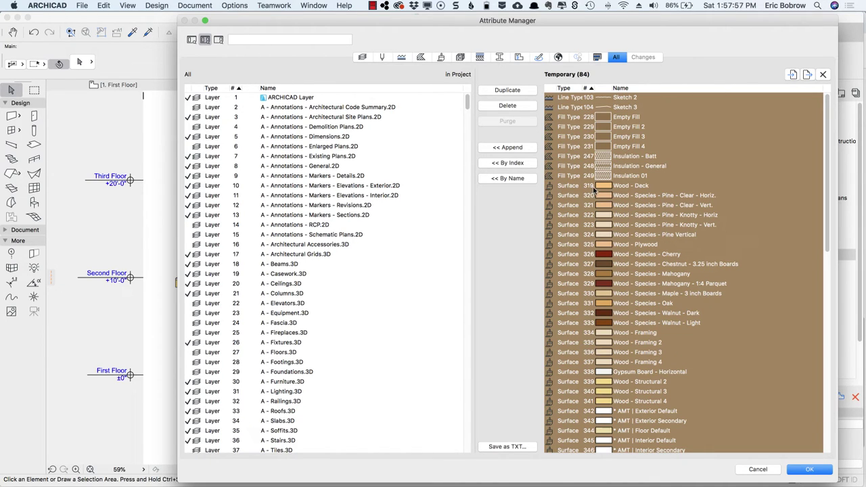
click(509, 164)
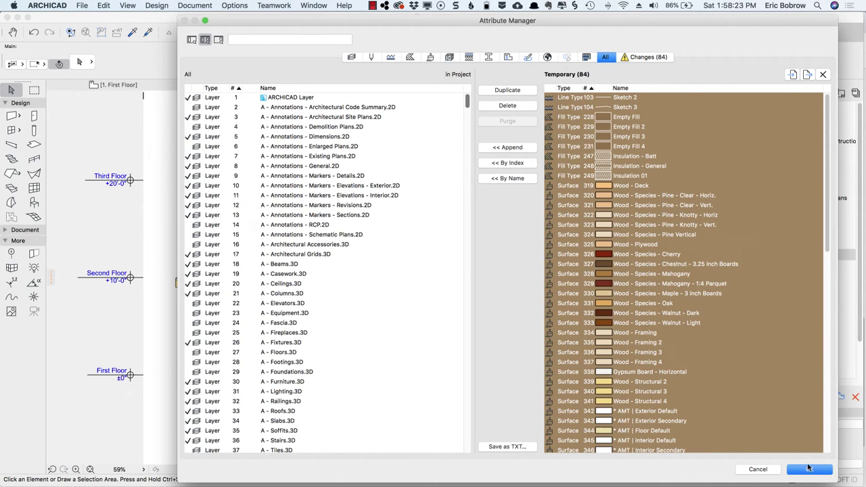
key(Return)
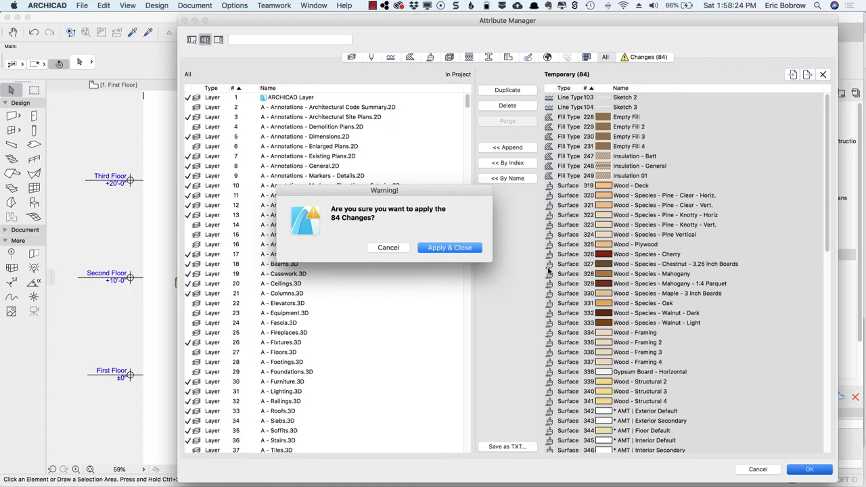
click(441, 249)
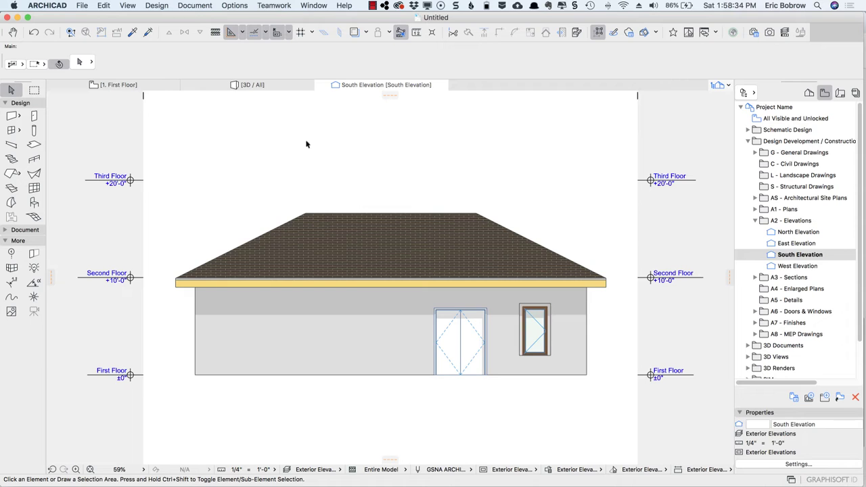
On the First Floor plan, change all walls to the complex profile AMT | WALL-EXT | 2x4 + STUCCO + PW + 5/8" GB (PROFILE) : W00
click(136, 86)
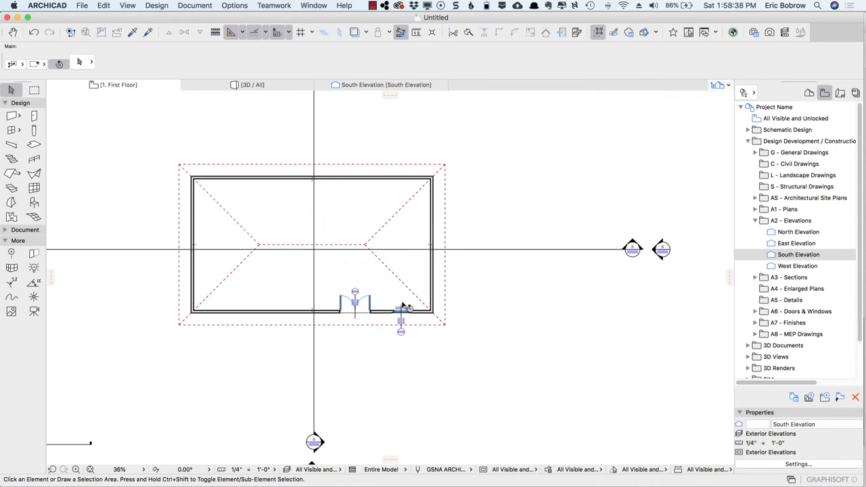
scroll(404, 308, up, 8)
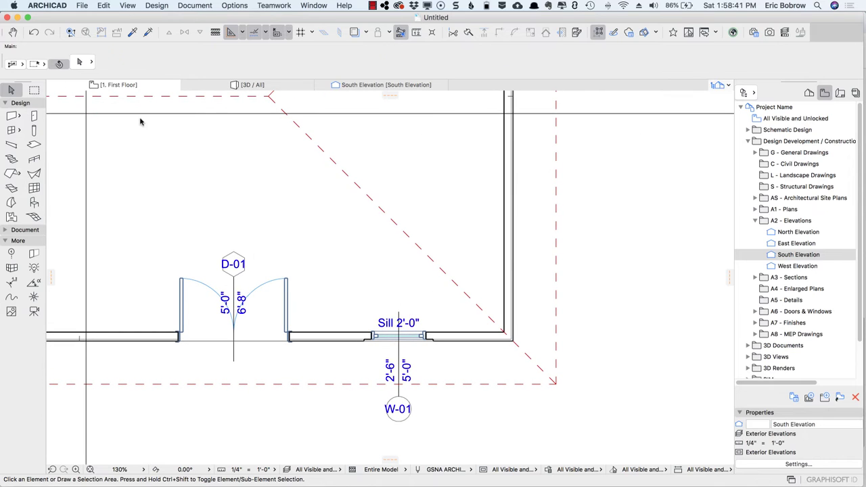
click(11, 116)
key(super+a)
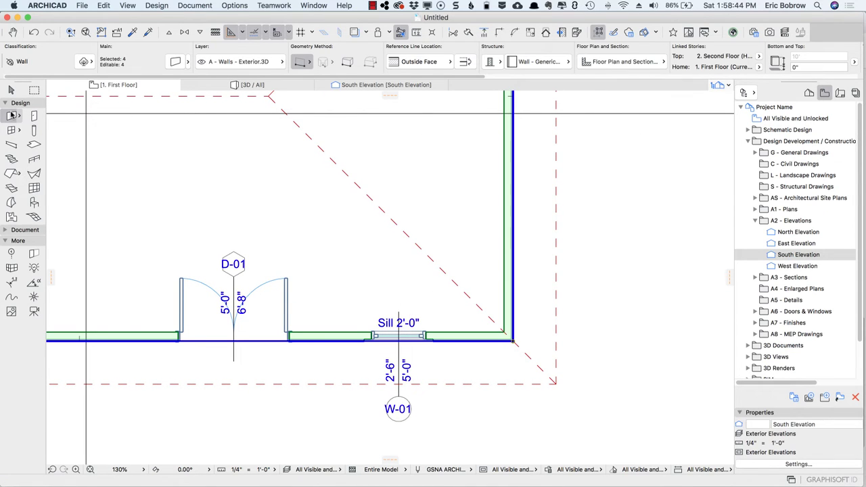
click(498, 62)
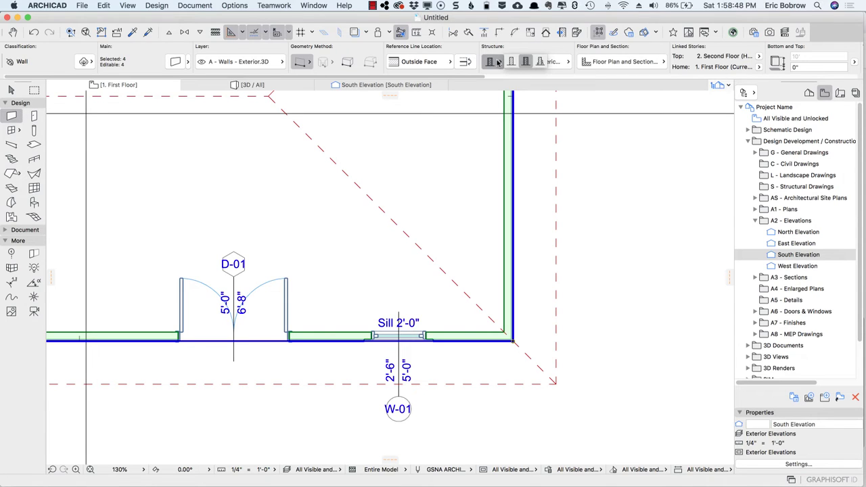
click(542, 63)
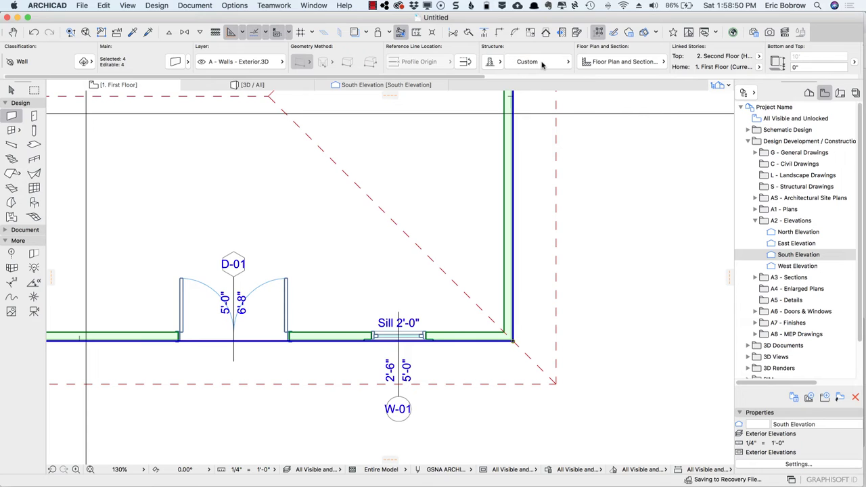
click(566, 65)
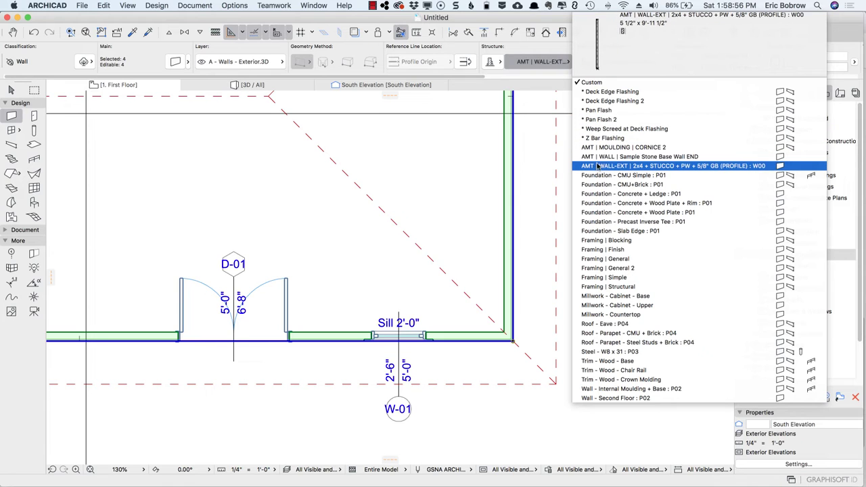
click(628, 167)
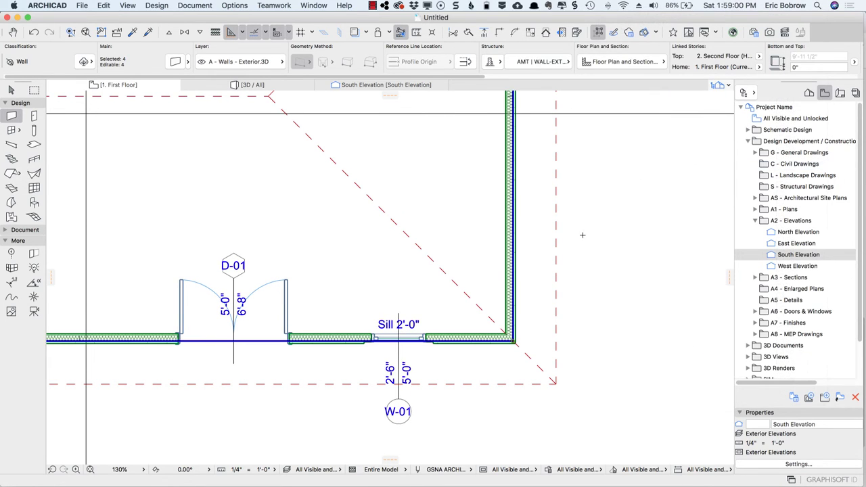
scroll(514, 352, up, 6)
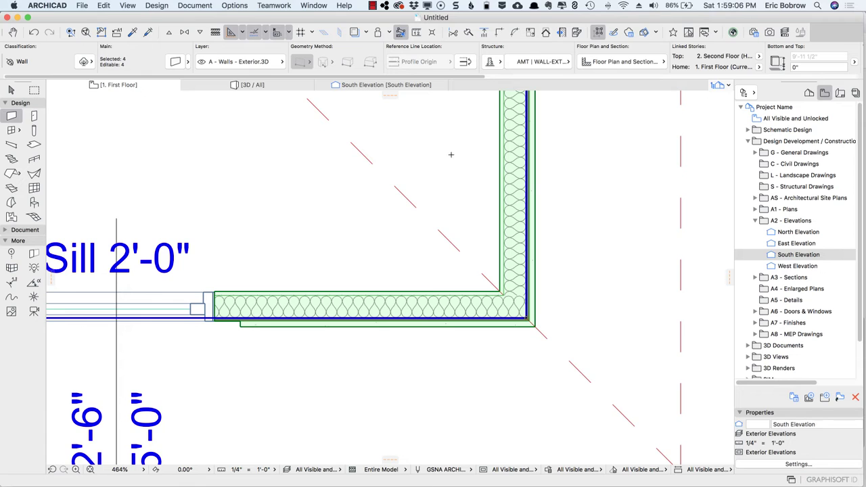
key(Escape)
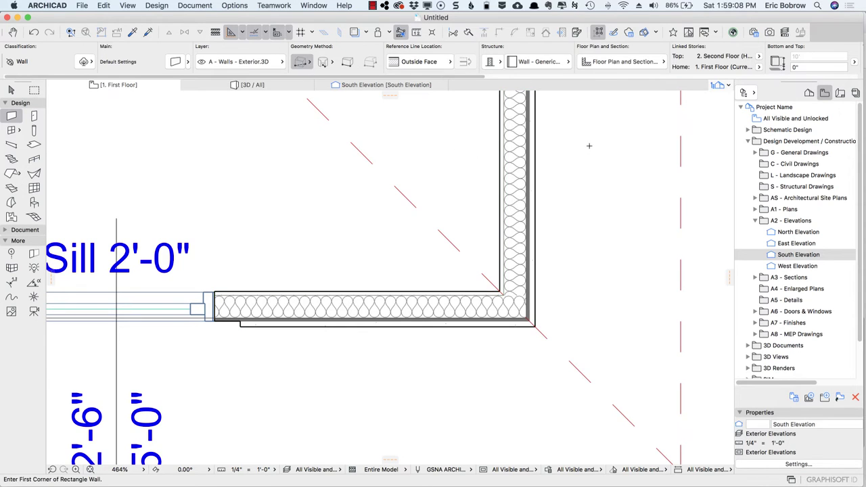
View the building in 3D, and in Building Section A examine where the exterior wall meets the roof
key(F3)
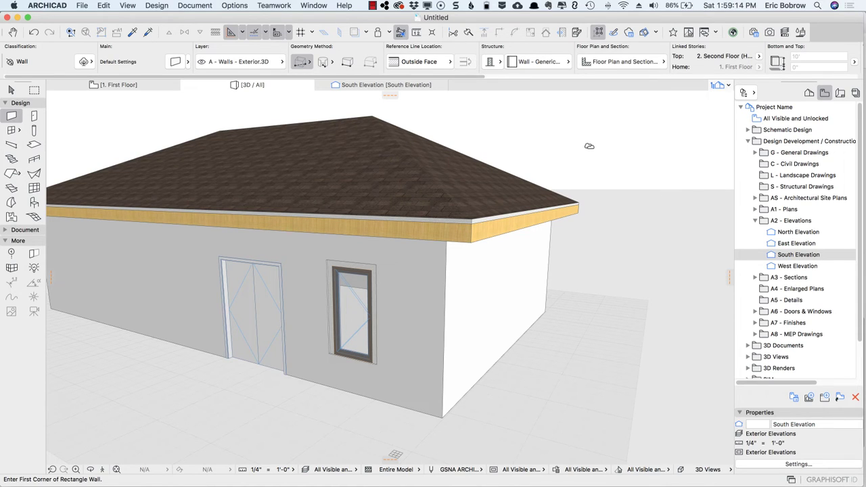
click(756, 278)
click(772, 289)
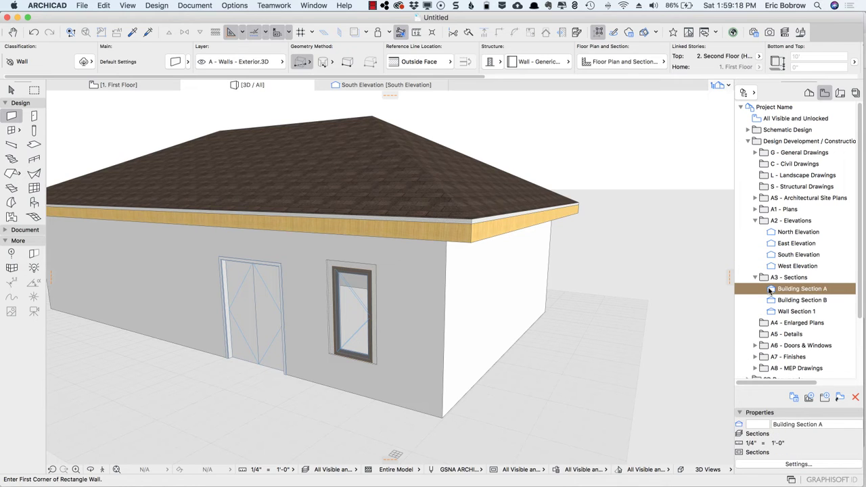
double_click(770, 290)
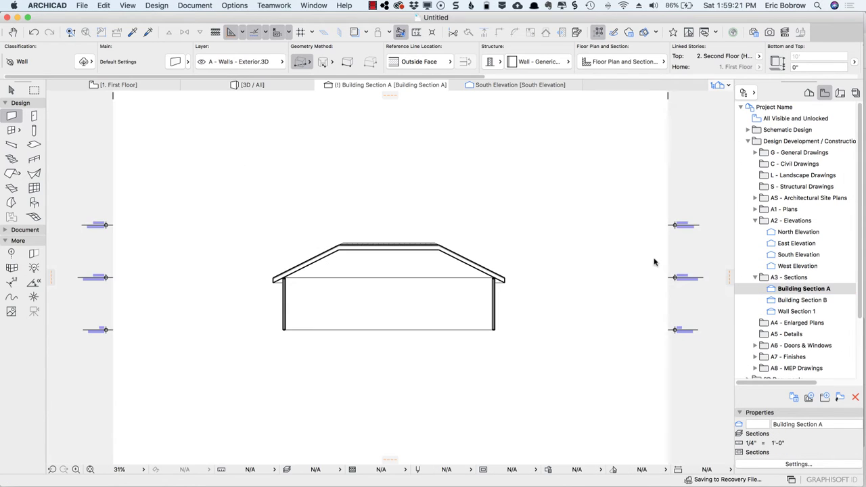
scroll(275, 279, up, 10)
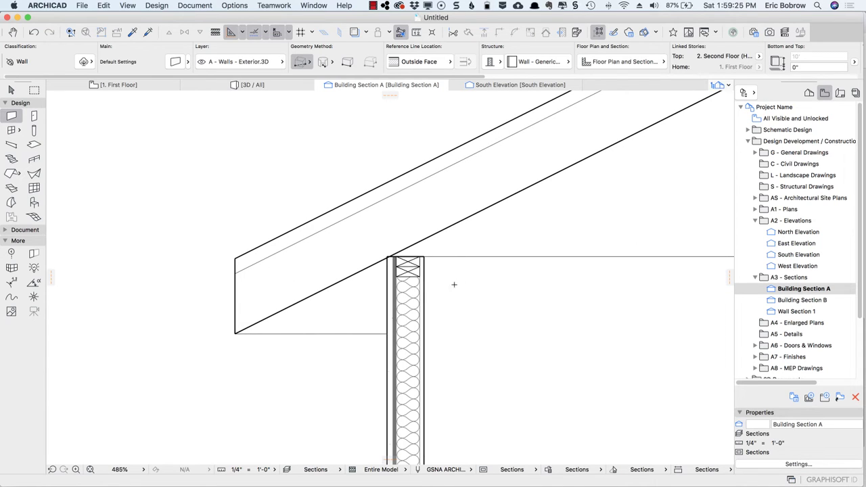
Open the complex profile of the exterior wall cut in Building Section A for editing
shift+click(418, 292)
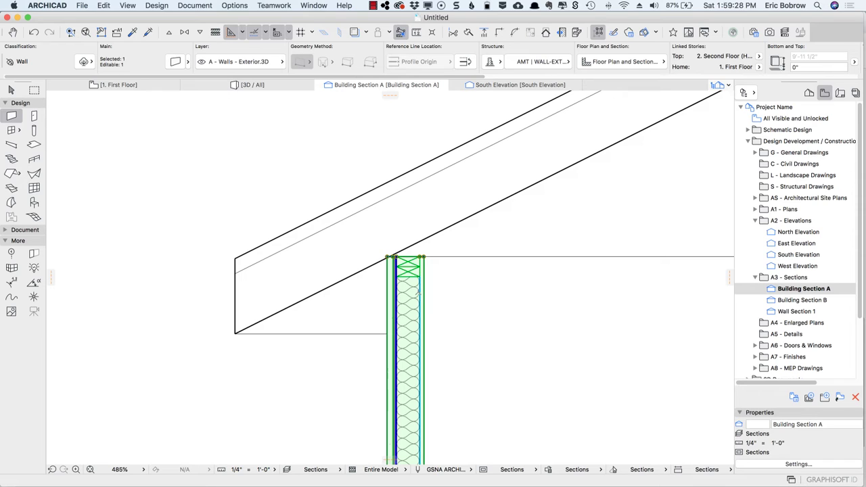
right_click(418, 295)
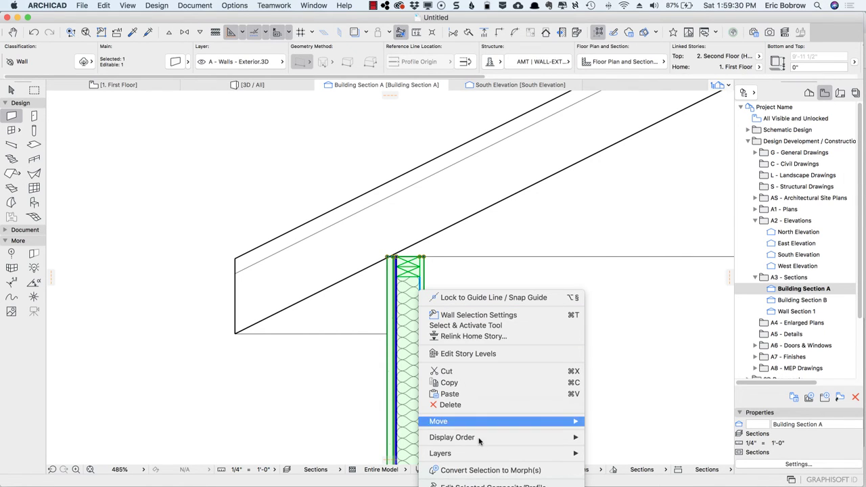
click(492, 479)
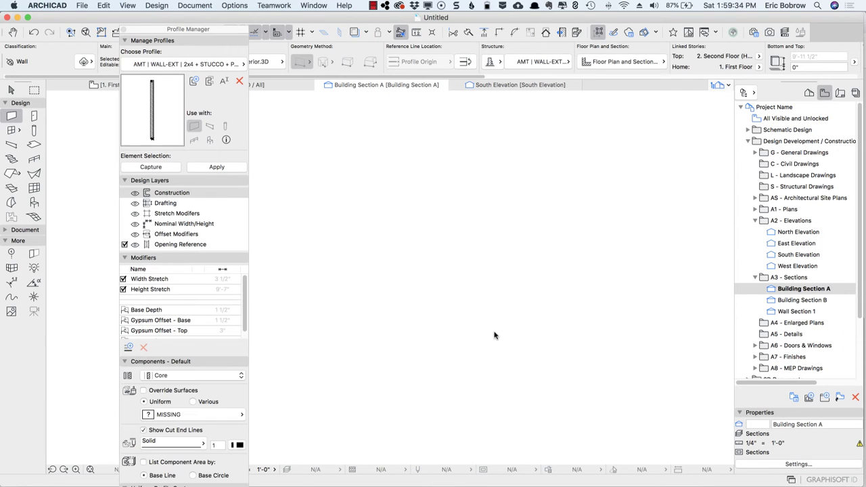
scroll(486, 236, up, 5)
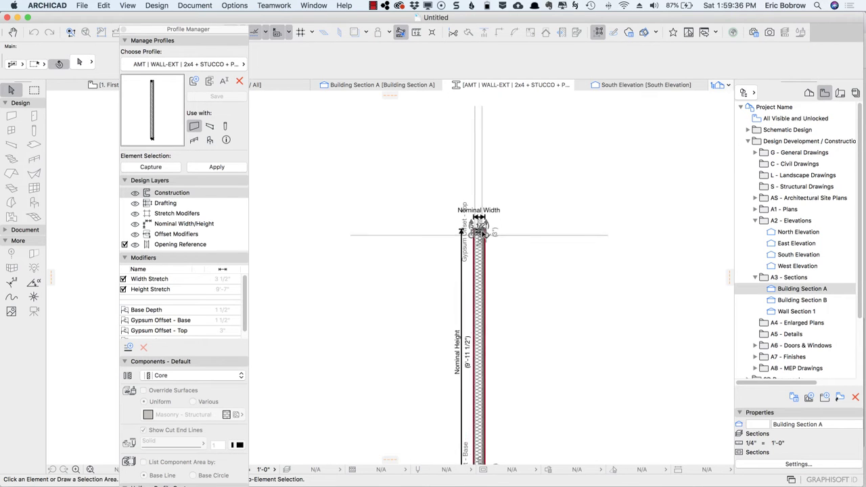
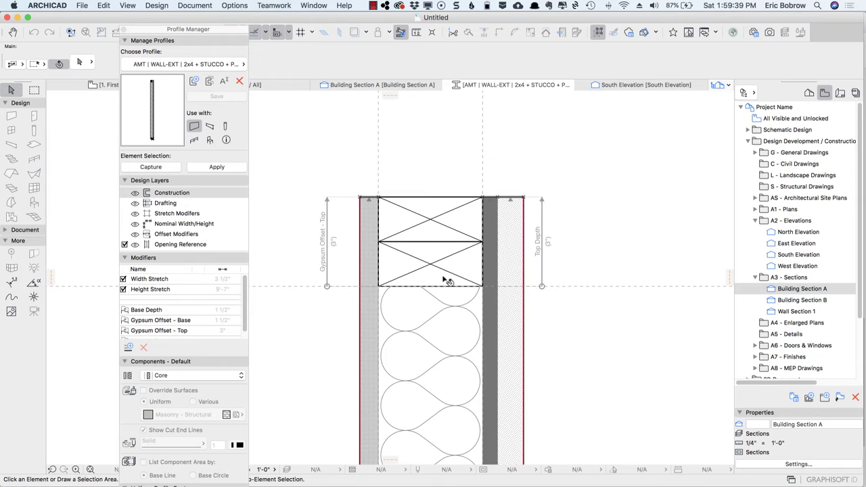
Inspect the triangular wood framing fills that make up the lower top plate in the wall profile
click(439, 285)
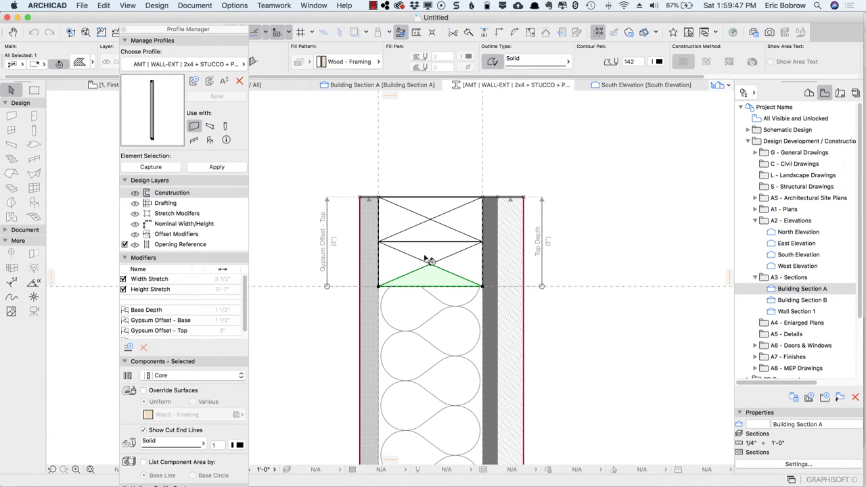
click(410, 271)
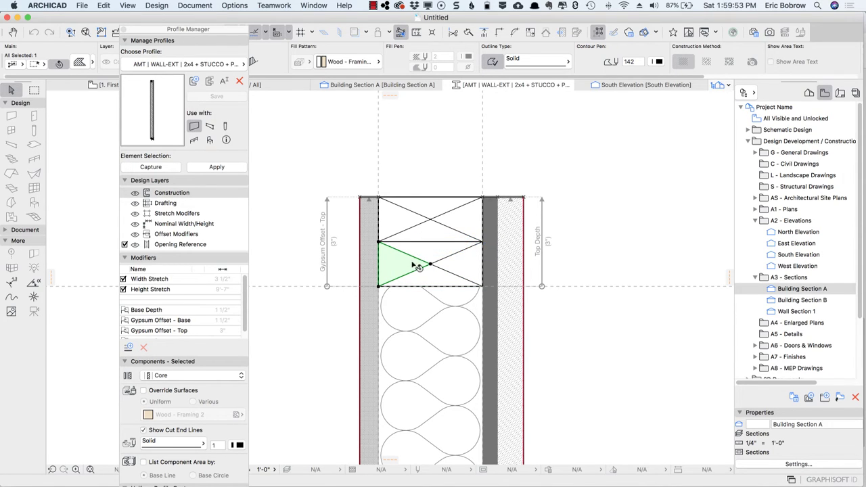
key(Escape)
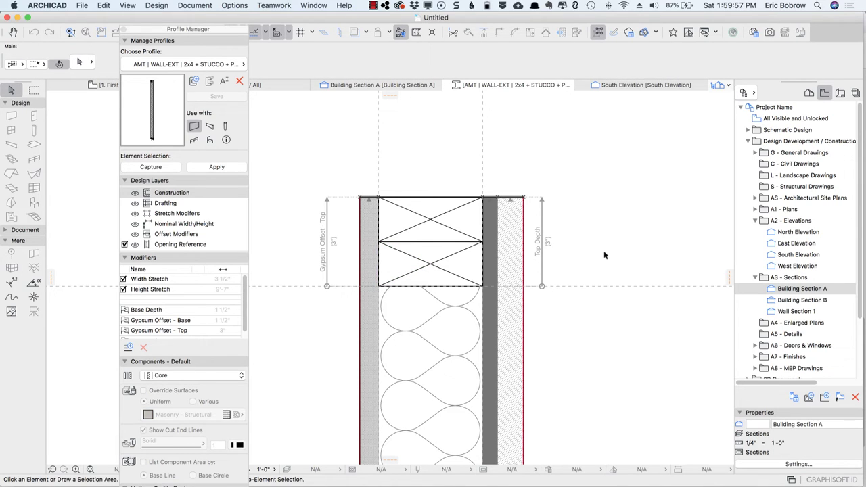
mouse_move(201, 31)
mouse_down()
mouse_move(286, 32)
mouse_move(230, 32)
mouse_up()
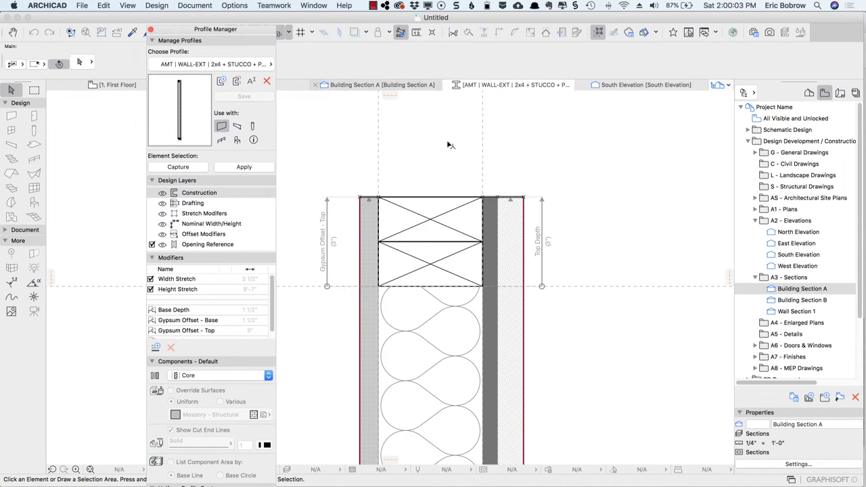
click(560, 180)
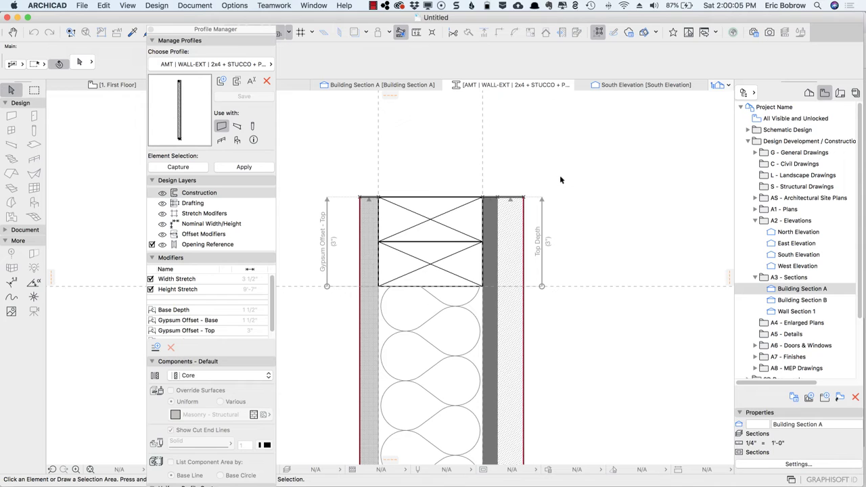
On the First Floor plan, draw a marquee around the outer exterior wall corner and display only that area in 3D
key(F2)
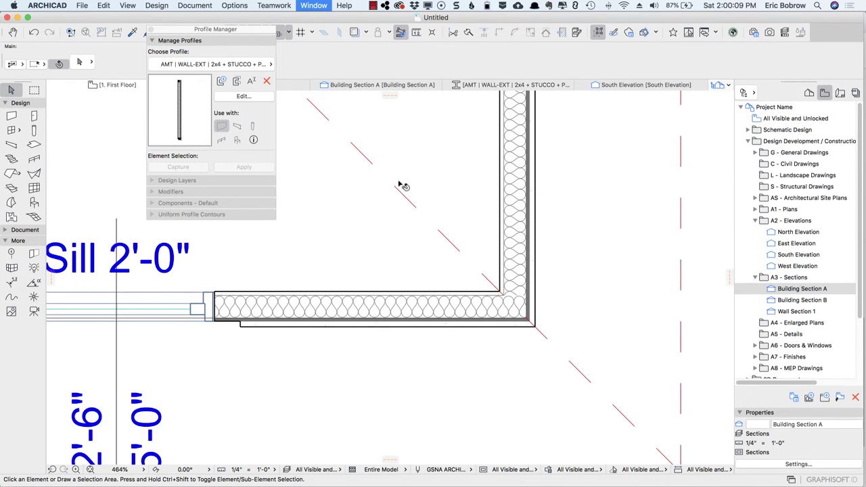
click(33, 90)
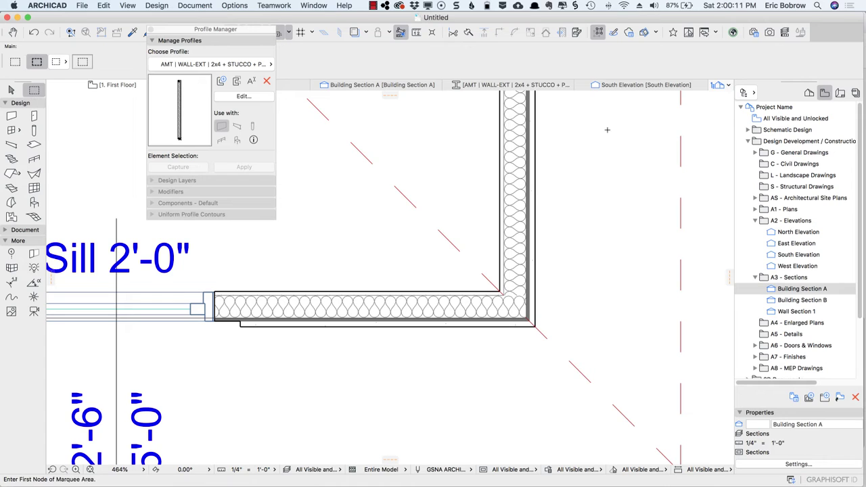
click(698, 155)
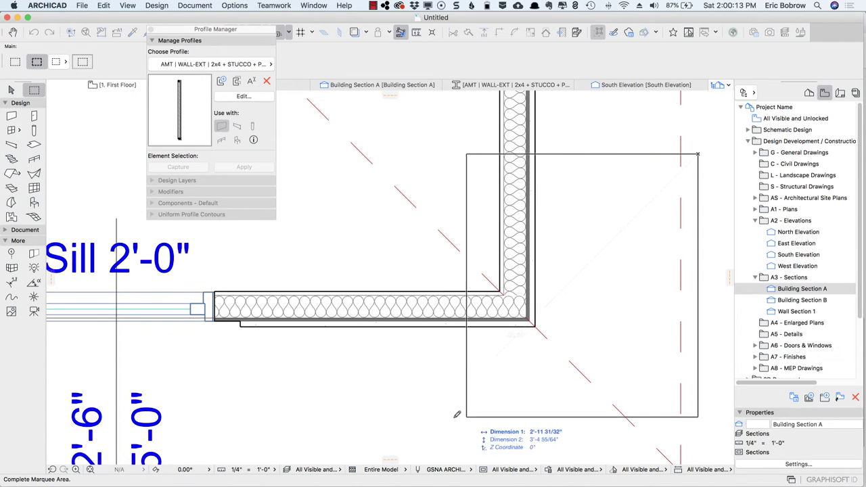
click(432, 421)
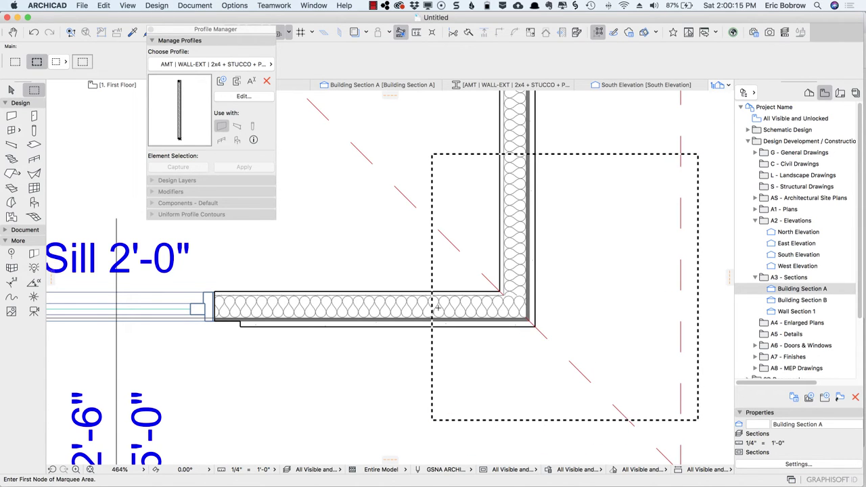
key(F5)
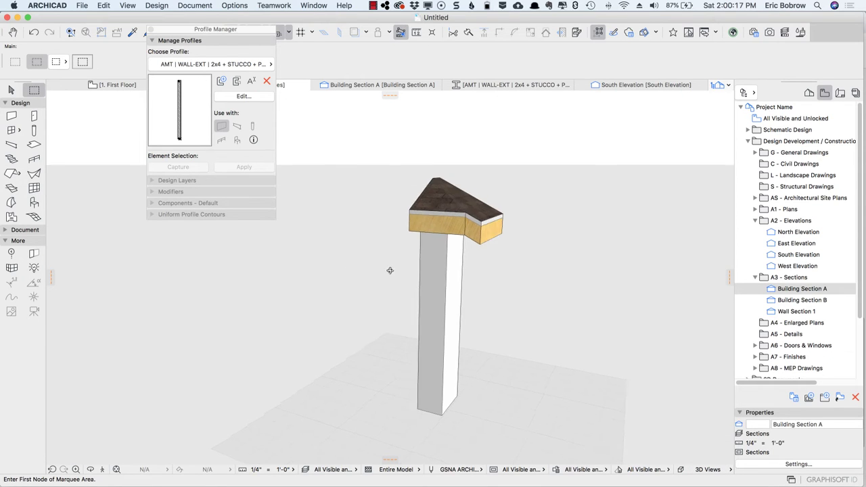
Examine the cut exterior wall layers and the double top plate beneath the roof in the 3D view
shift+middle_drag(555, 255, 519, 238)
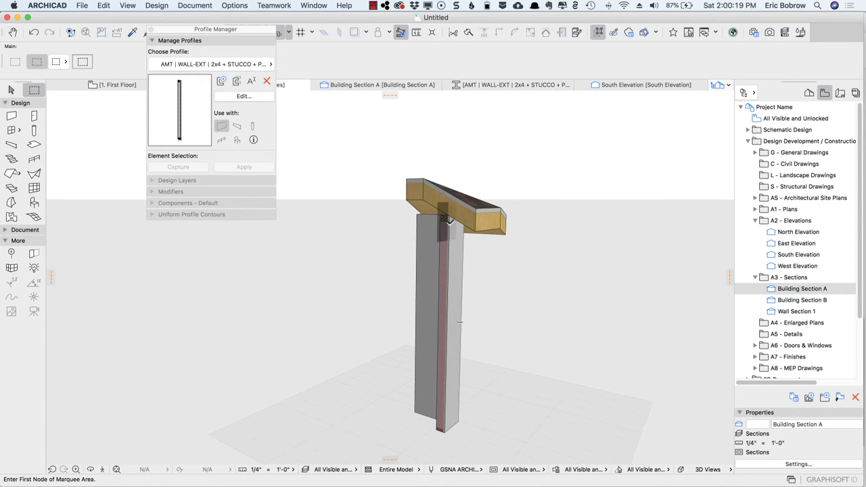
scroll(450, 225, up, 3)
scroll(449, 224, up, 10)
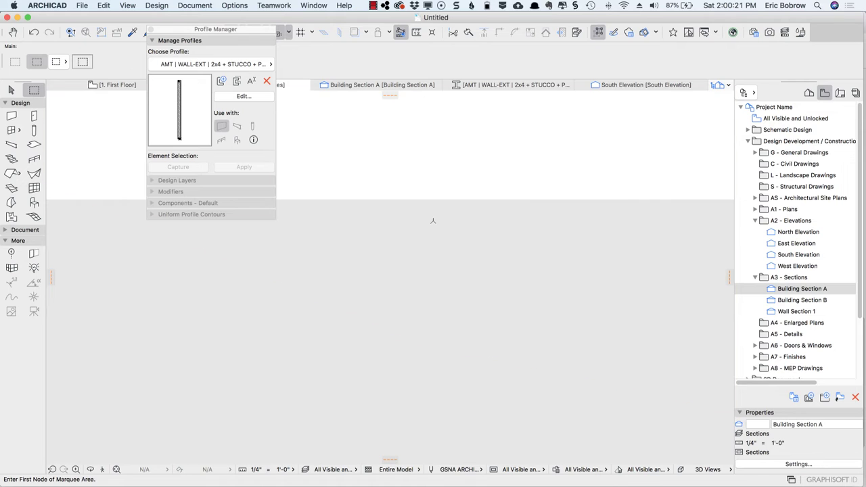
scroll(433, 221, down, 4)
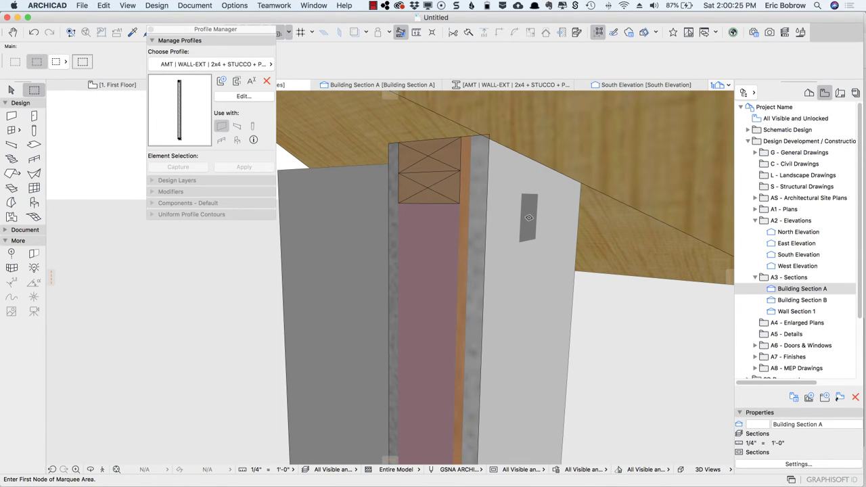
scroll(529, 218, down, 6)
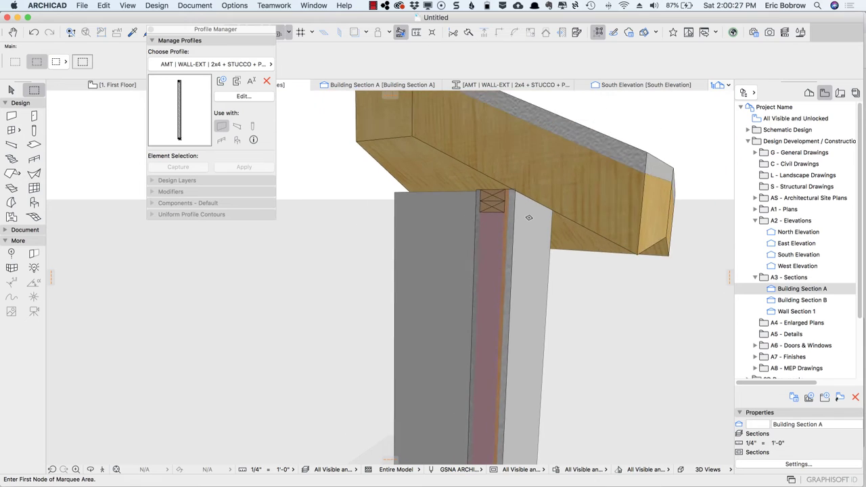
shift+middle_drag(635, 157, 566, 170)
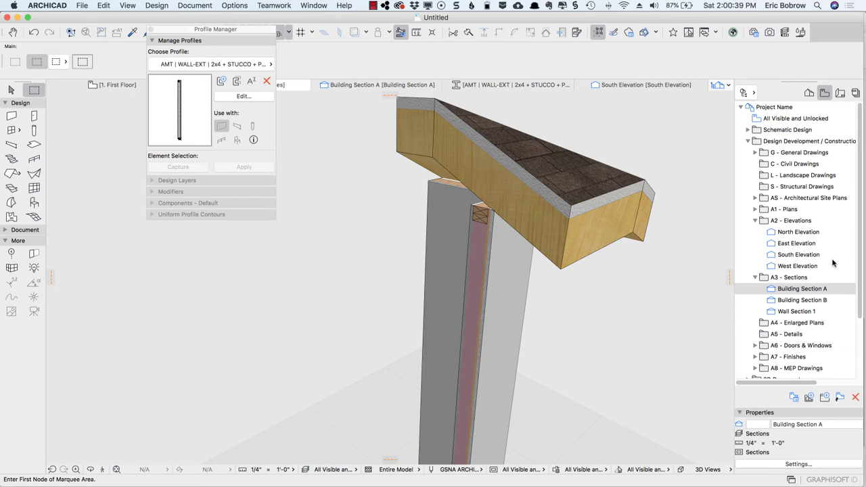
Open the South Elevation view and bring up its Graphic Override Combinations settings
click(771, 256)
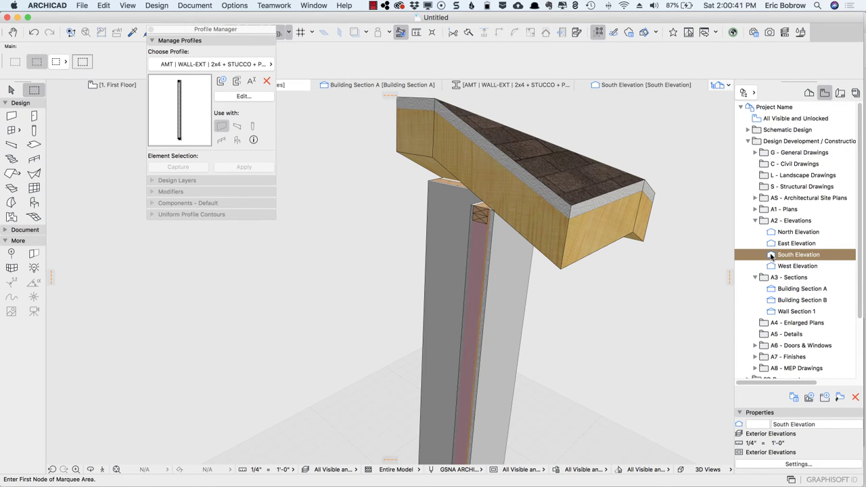
double_click(771, 256)
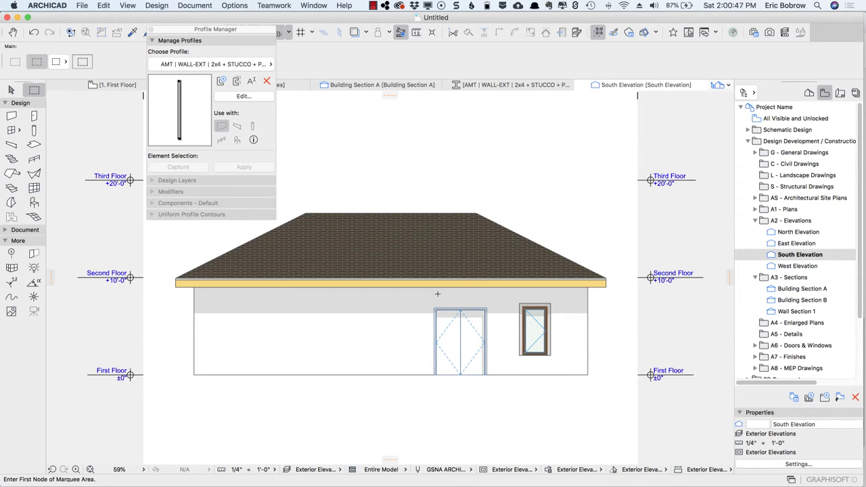
click(237, 6)
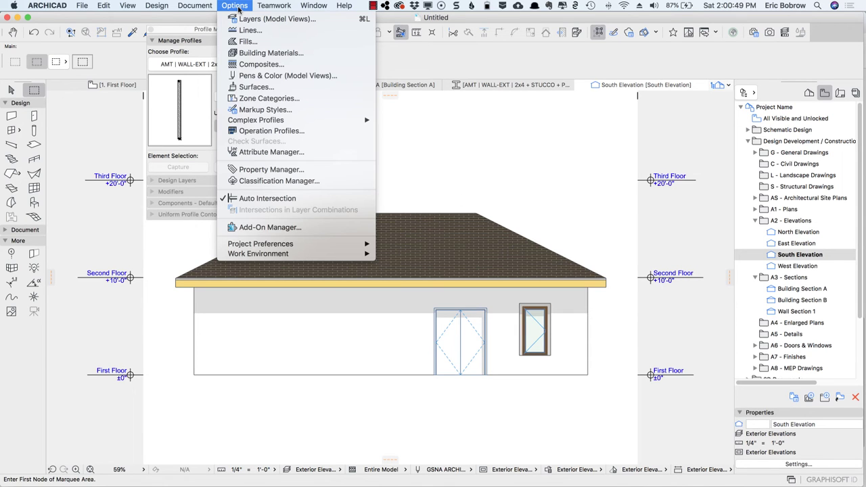
mouse_move(201, 6)
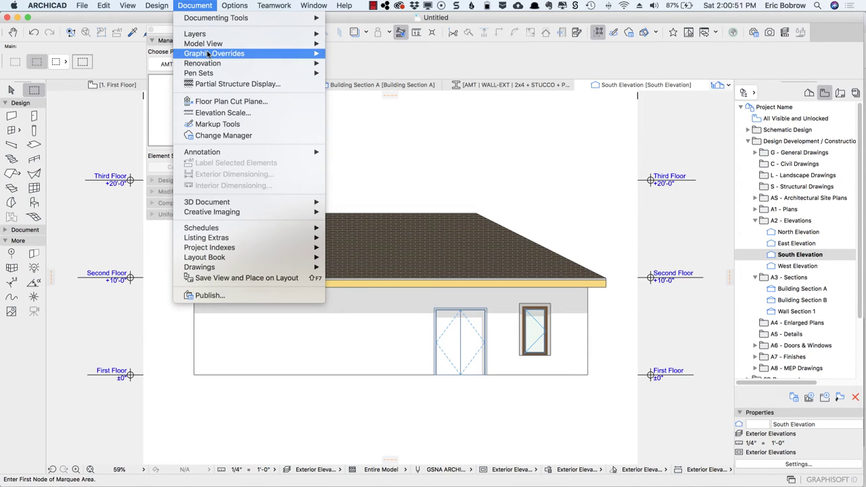
mouse_move(275, 60)
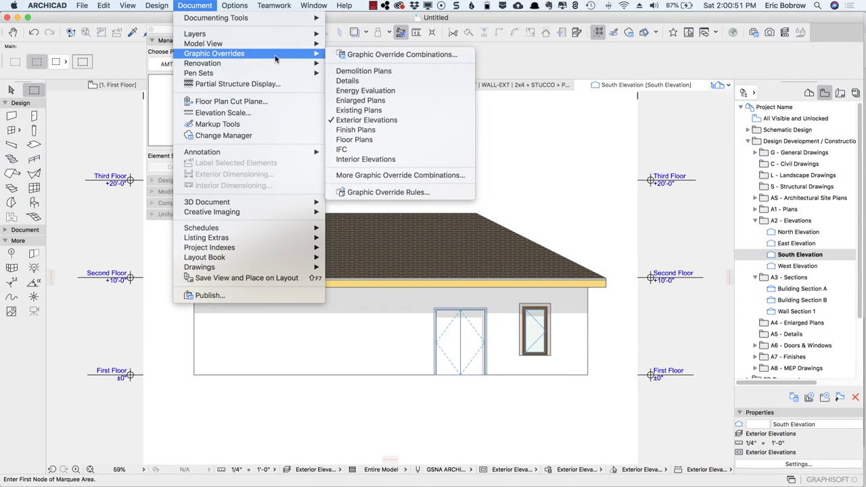
click(367, 56)
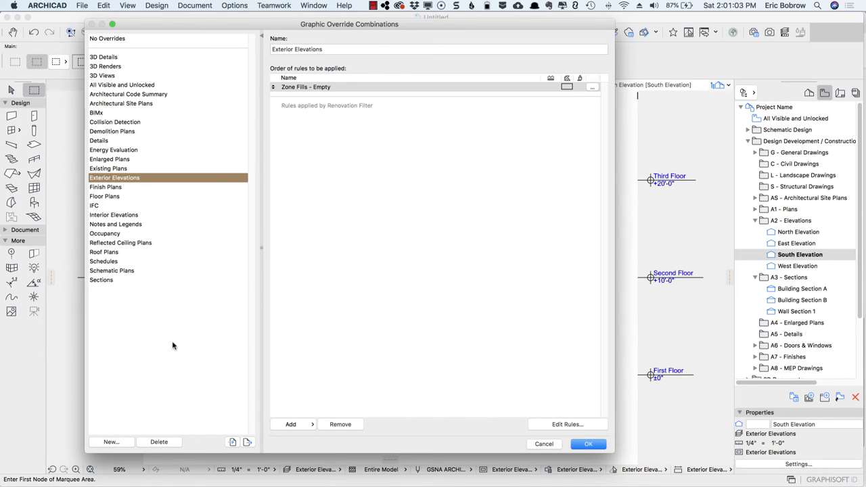
Import all twelve XML files from the Graphic Overrides folder and apply the combination CON DOC | ELEVATIONS | NO SHADING
click(232, 443)
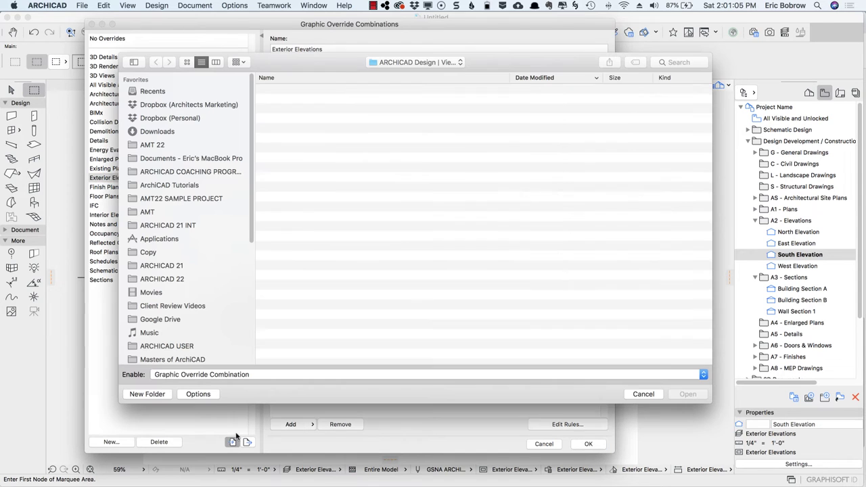
click(318, 150)
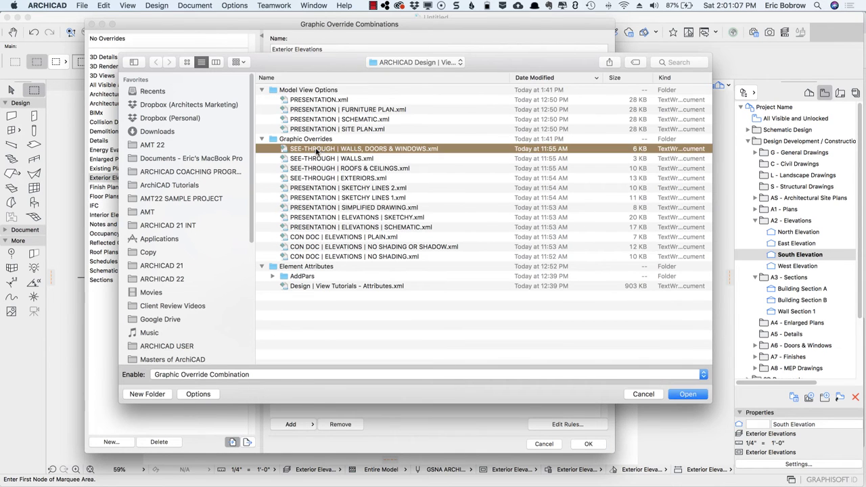
shift+click(316, 257)
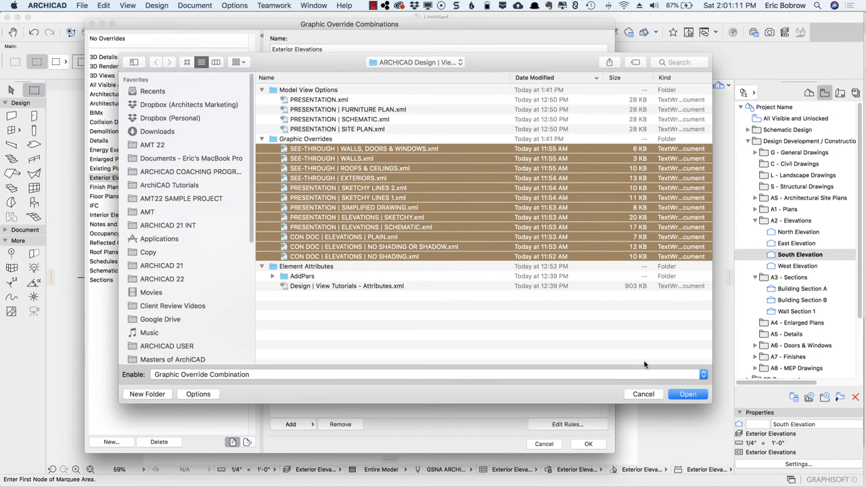
click(685, 395)
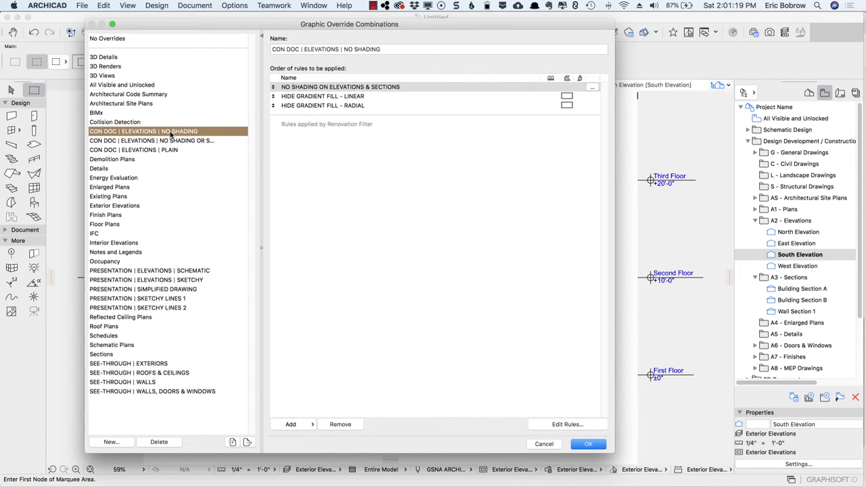
click(586, 445)
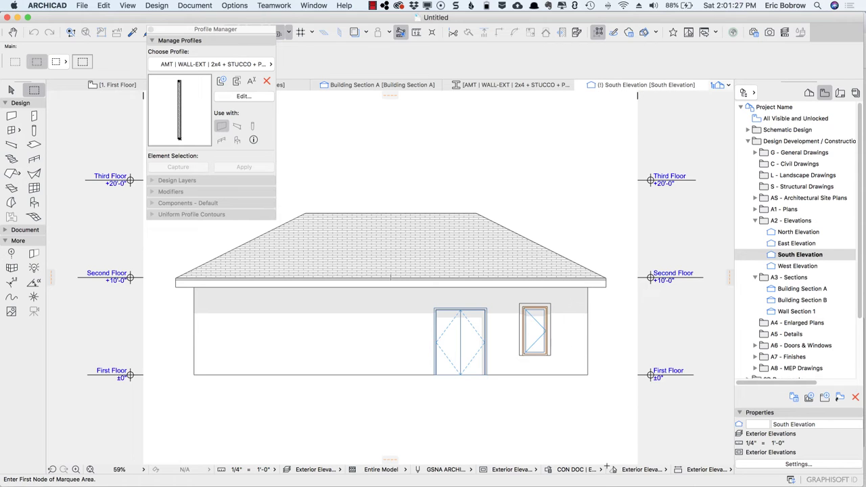
Try the overrides CON DOC | ELEVATIONS | NO SHADING OR SHADOW and CON DOC | ELEVATIONS | PLAIN on the South Elevation
click(578, 469)
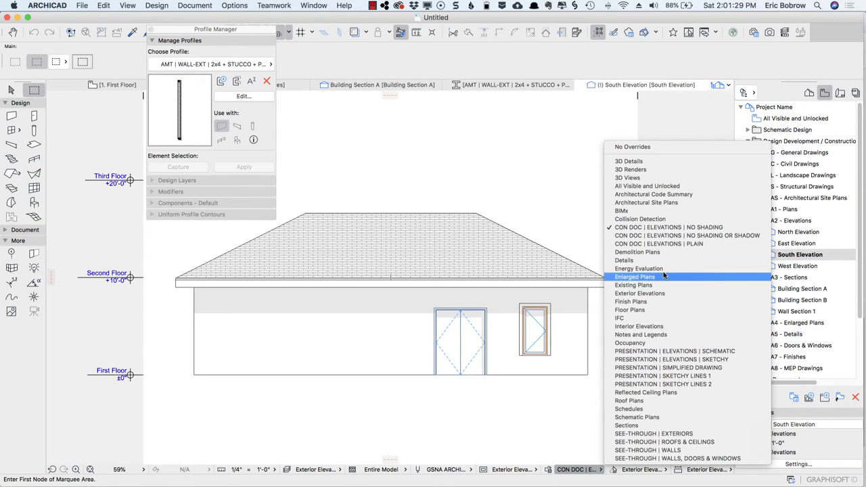
click(680, 235)
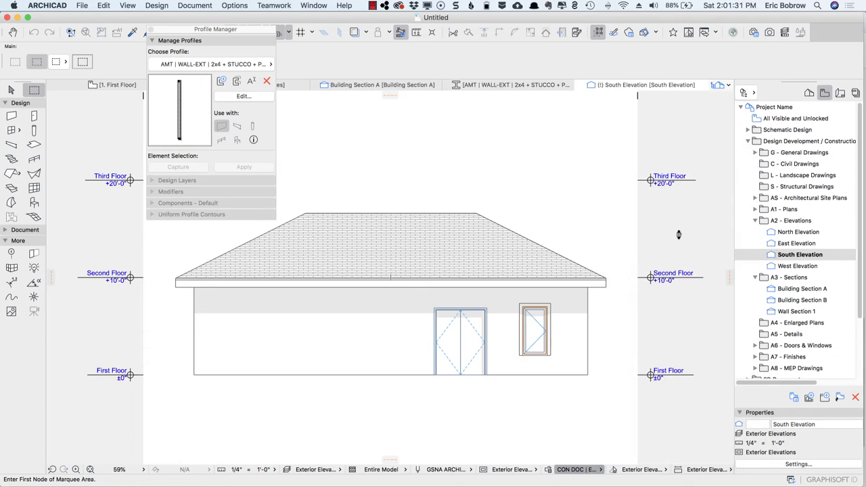
click(602, 470)
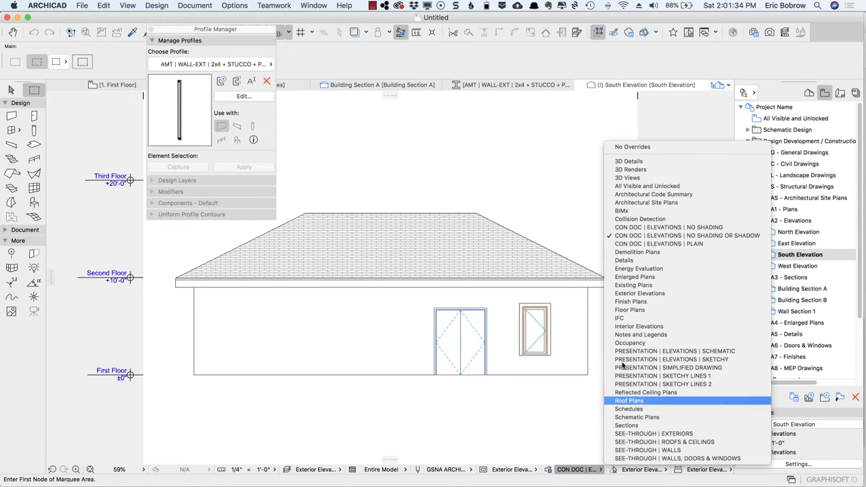
click(662, 245)
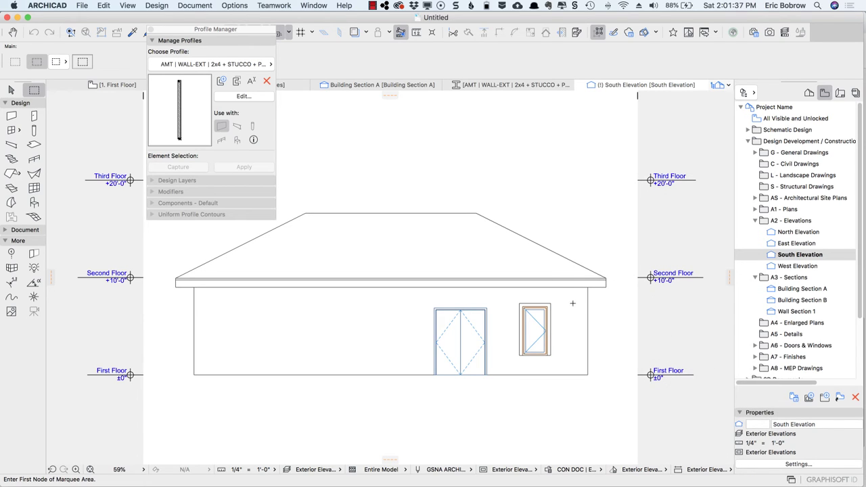
Apply the graphic override PRESENTATION | ELEVATIONS | SKETCHY to the South Elevation and inspect its linework around the door and window
click(600, 469)
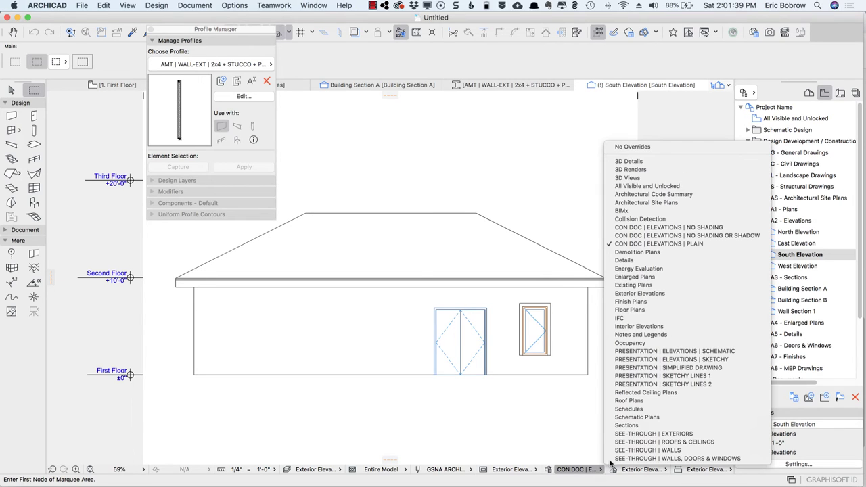
click(667, 359)
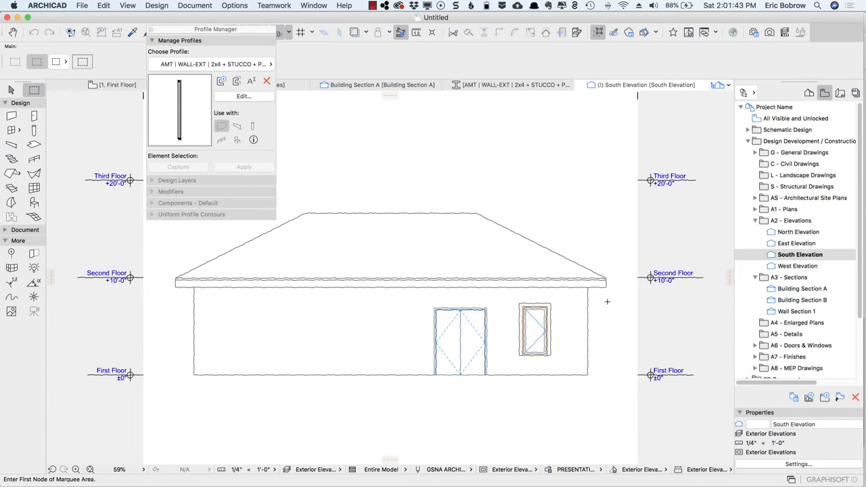
scroll(595, 301, up, 2)
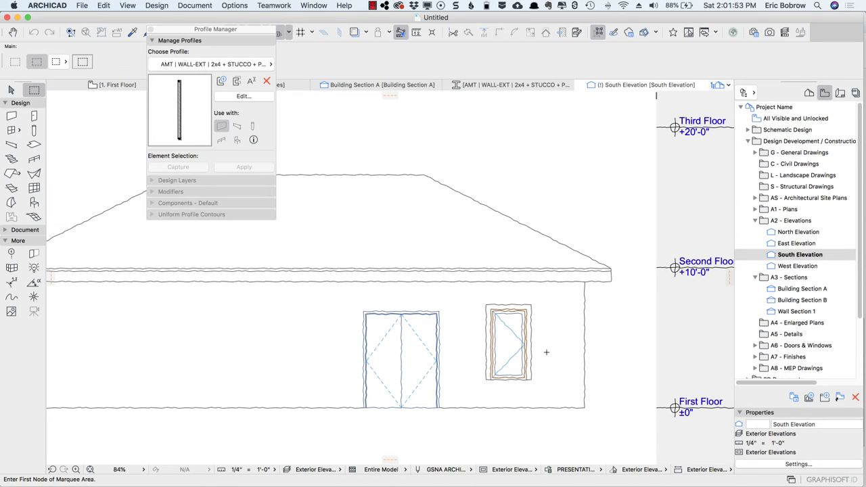
Import the four PRESENTATION files as model view option combinations and apply PRESENTATION to the South Elevation
click(483, 470)
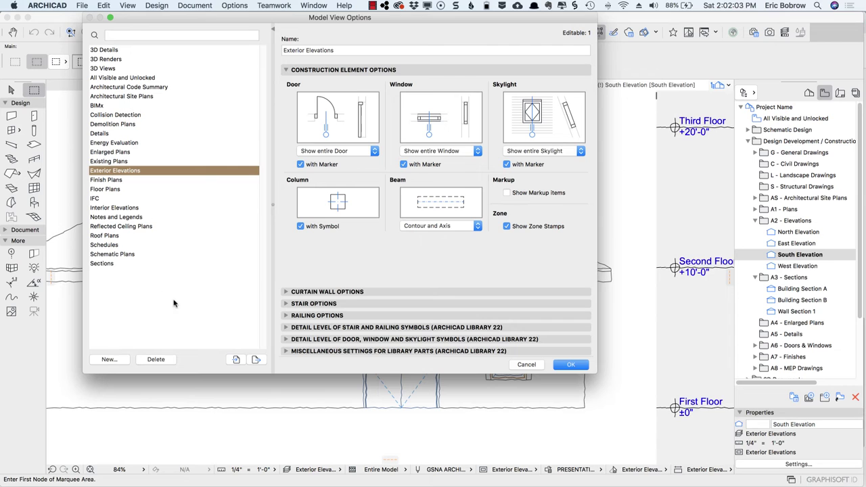
click(236, 360)
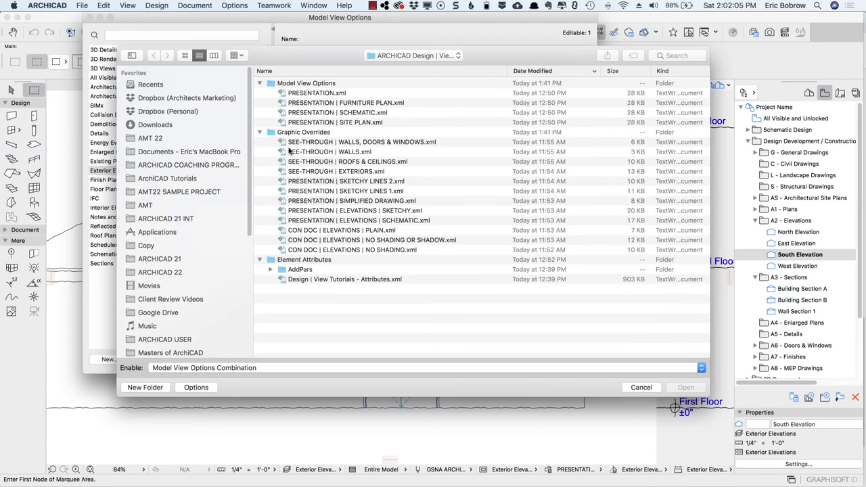
click(316, 93)
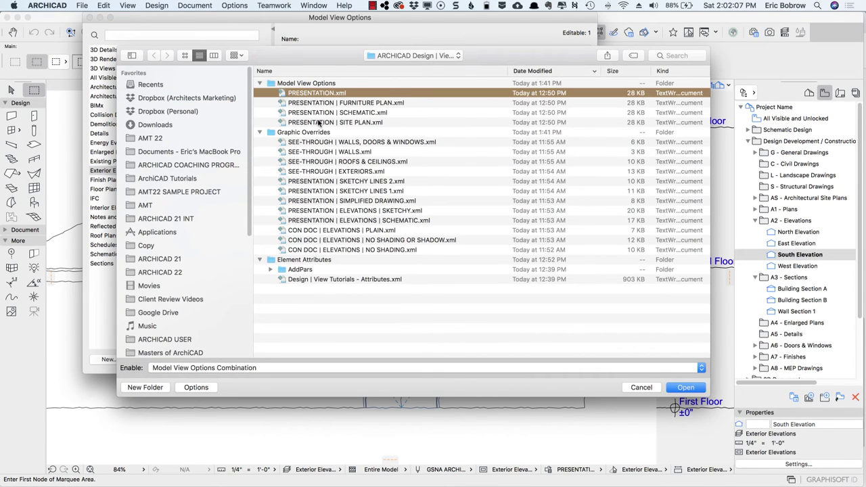
shift+click(319, 123)
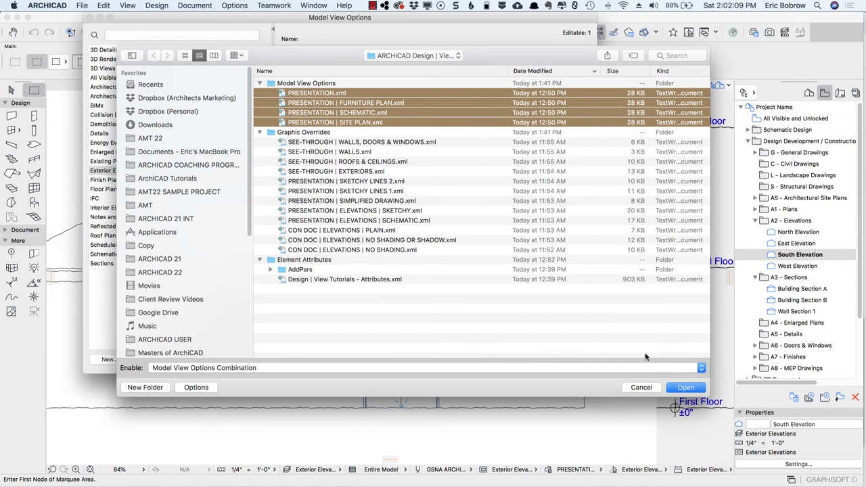
click(684, 390)
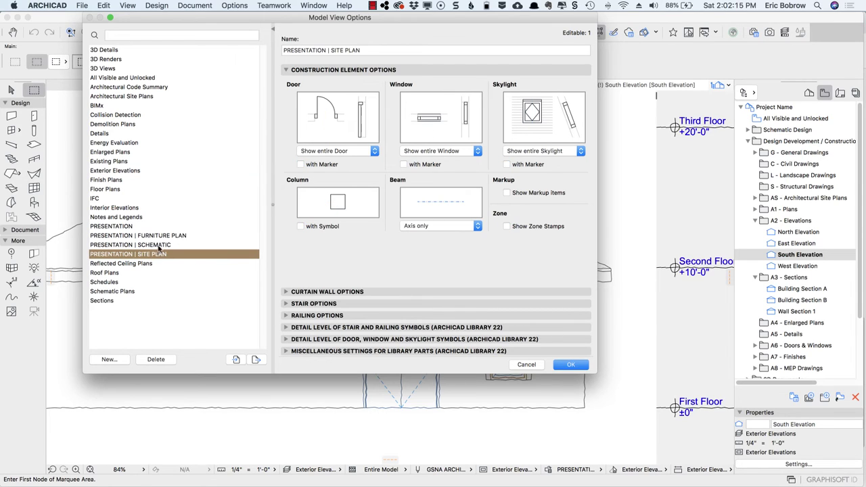
click(126, 227)
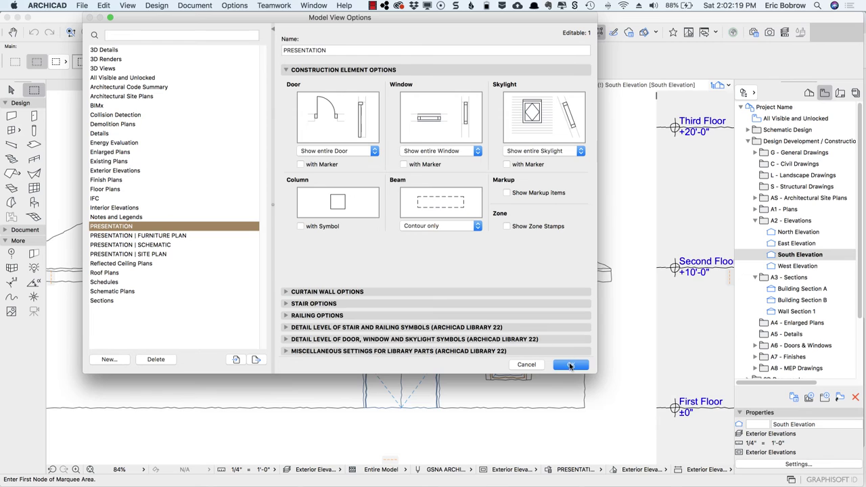
click(571, 365)
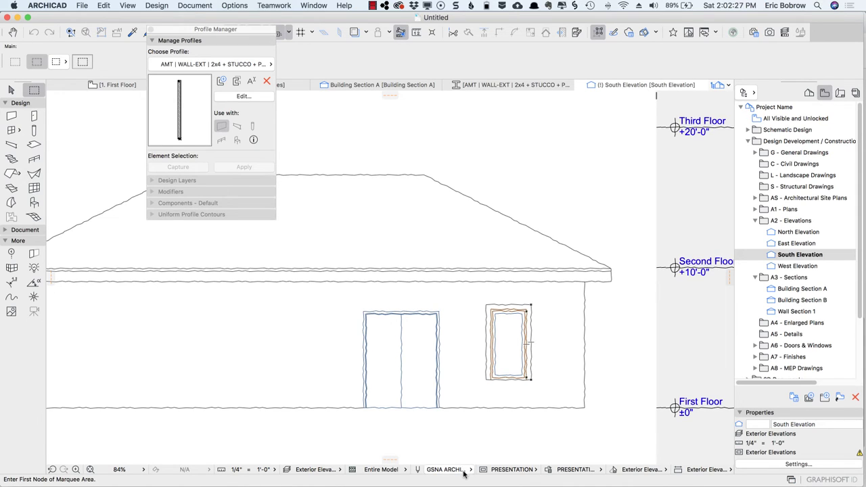
Try the model view options PRESENTATION | SCHEMATIC and PRESENTATION | SITE PLAN on the South Elevation, then return to PRESENTATION
click(537, 472)
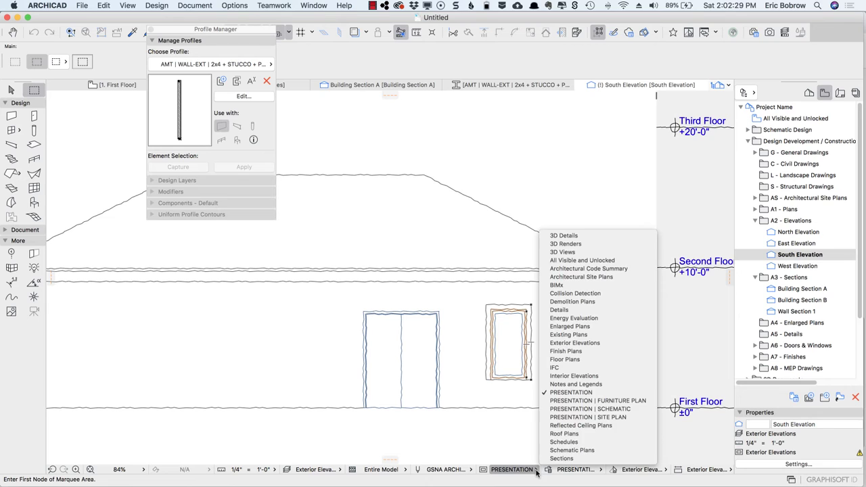
click(587, 410)
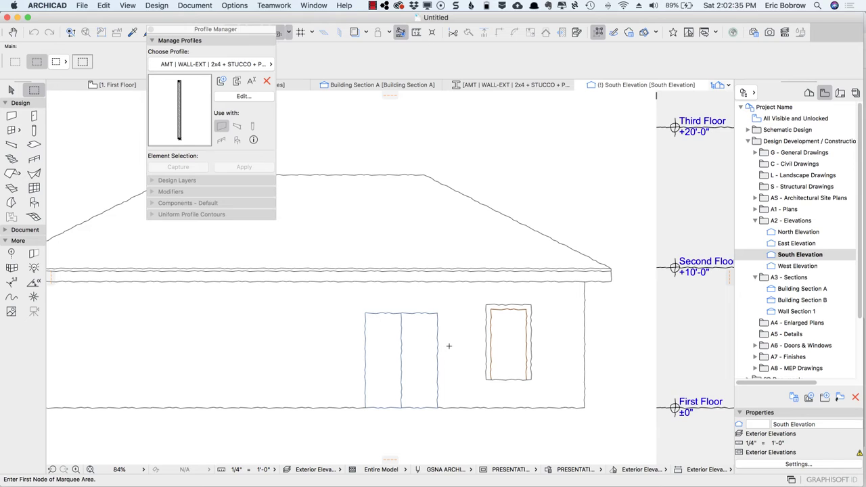
scroll(449, 346, up, 3)
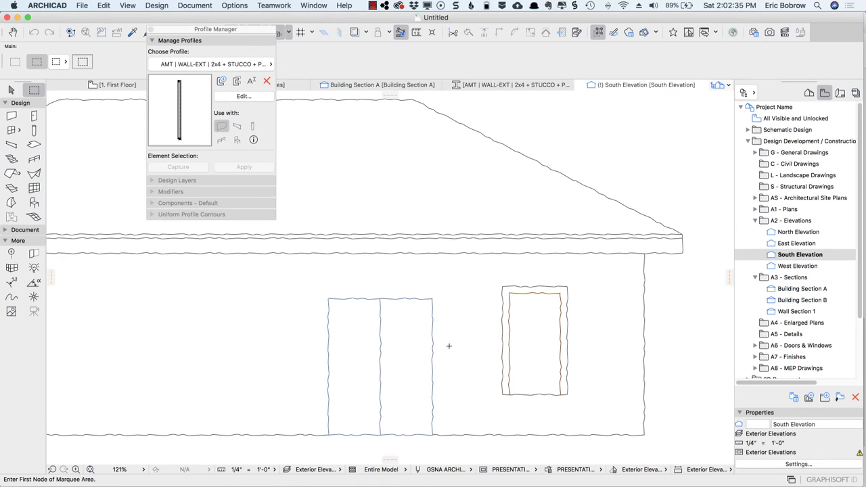
click(536, 472)
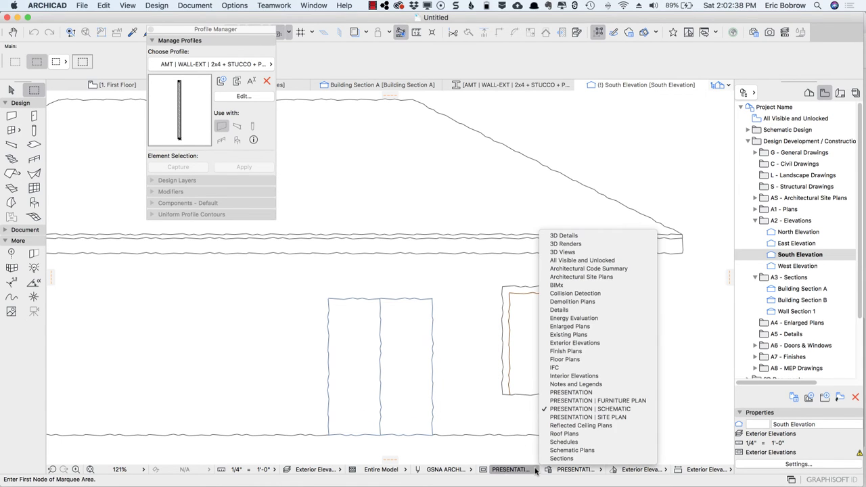
click(566, 418)
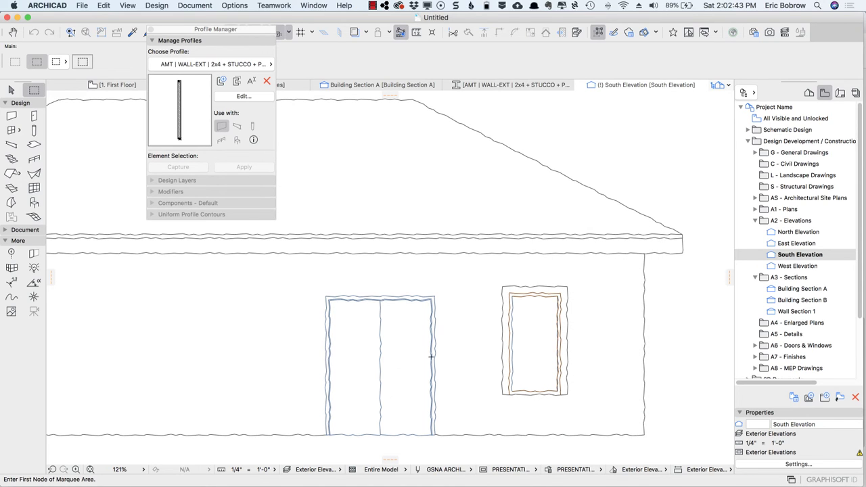
click(536, 473)
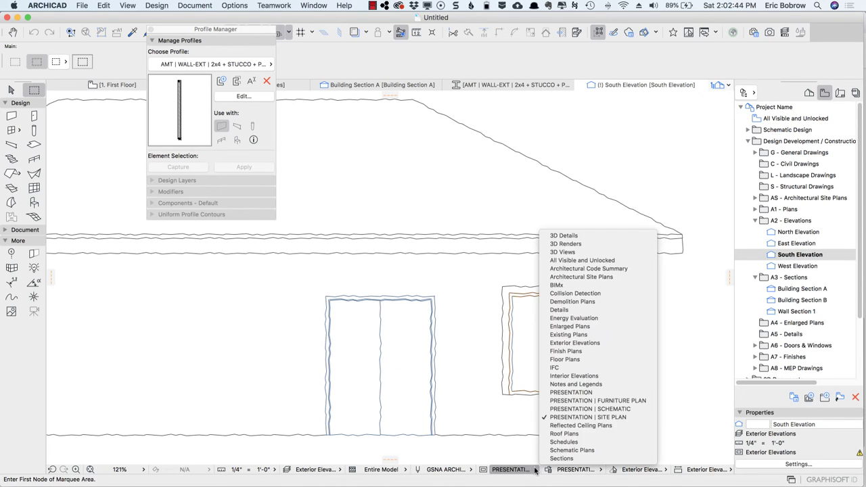
click(560, 395)
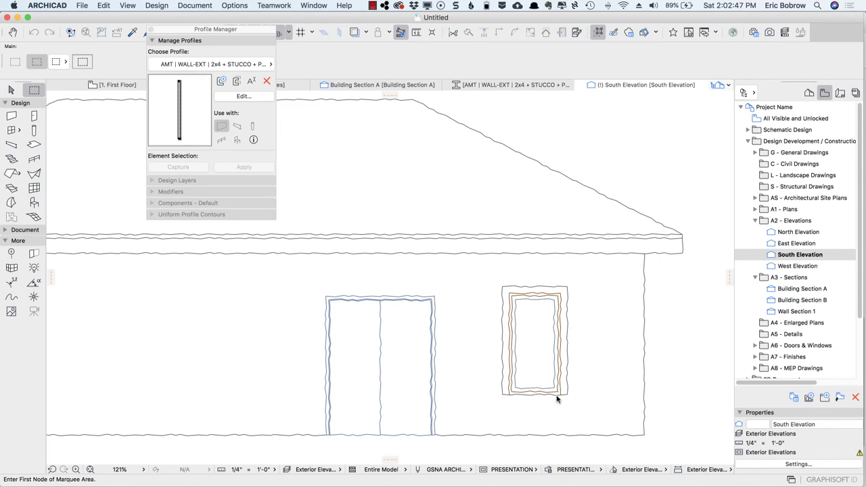
Apply the model view option combination PRESENTATION | SITE PLAN to the South Elevation
click(536, 469)
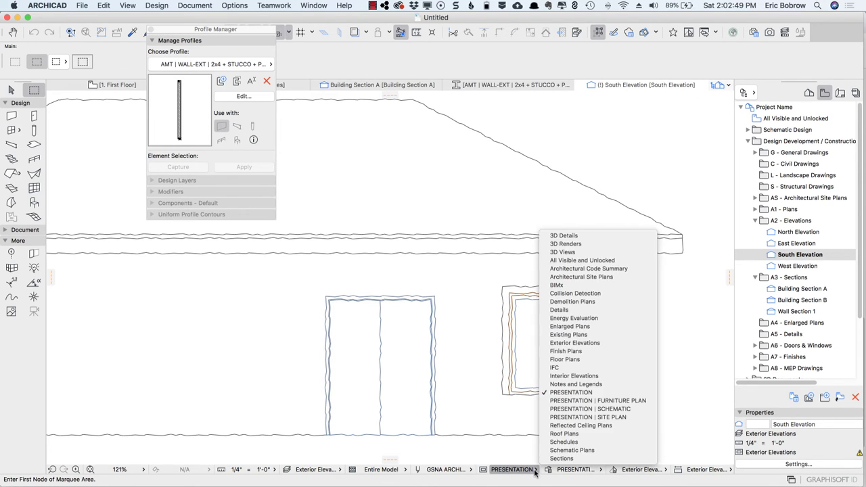
click(572, 418)
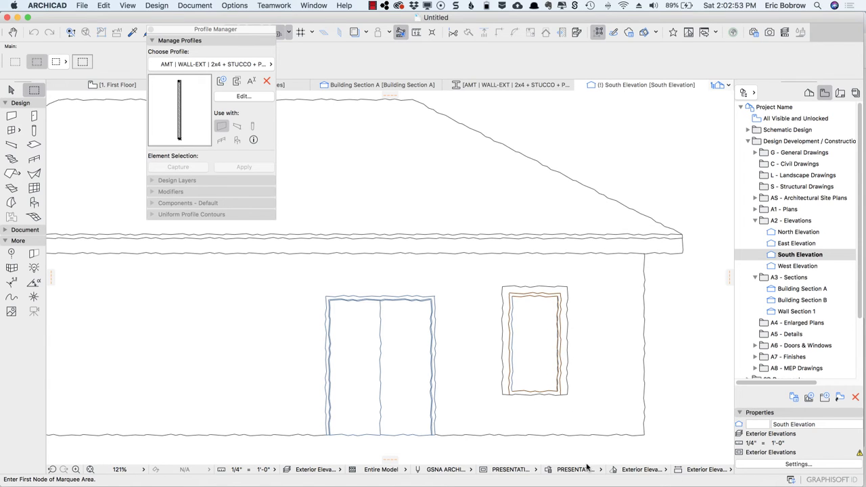
click(531, 470)
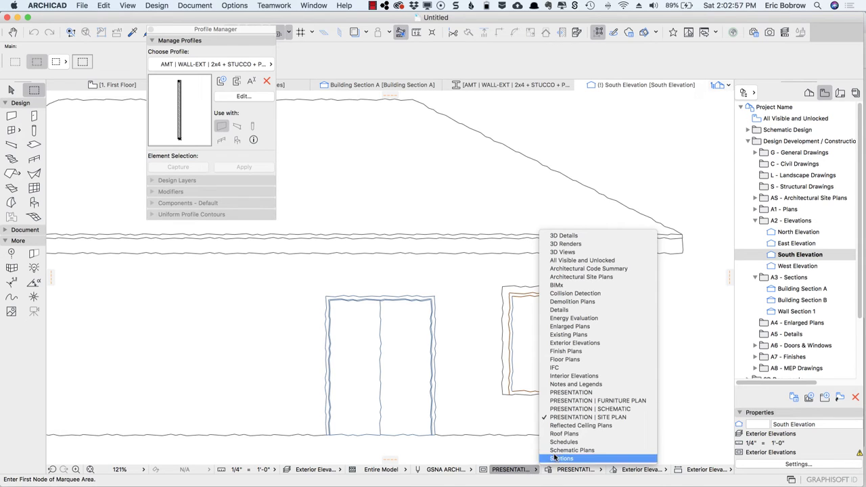
click(682, 388)
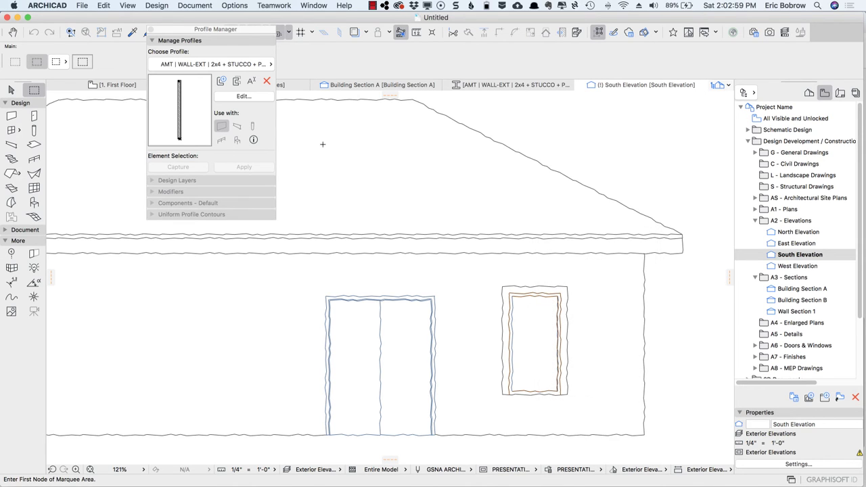
Switch to the First Floor plan, apply the PRESENTATION model view options and inspect the door and window in the lower wall
click(120, 85)
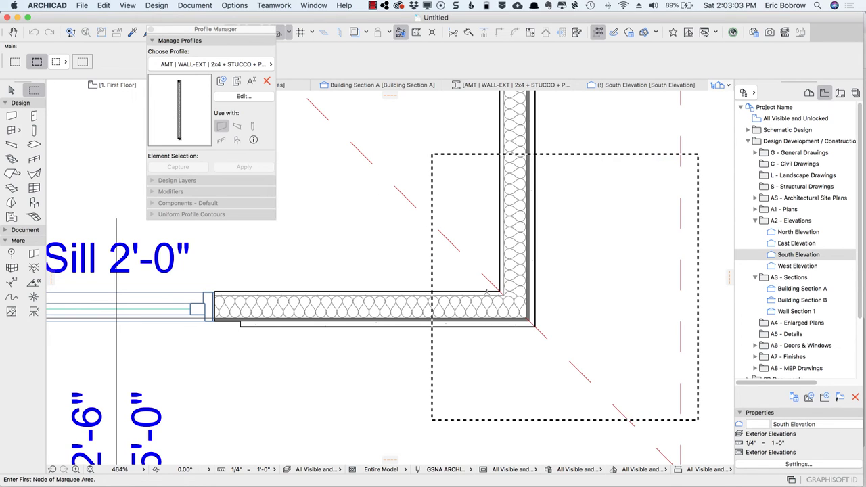
click(515, 470)
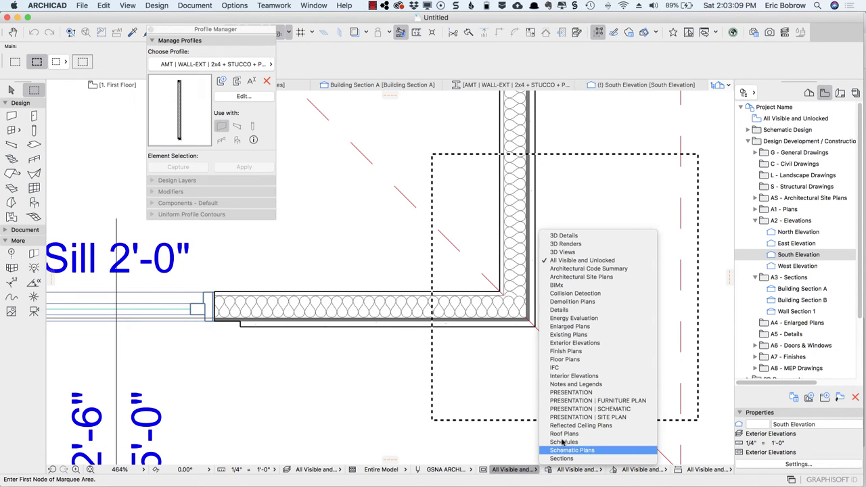
click(579, 393)
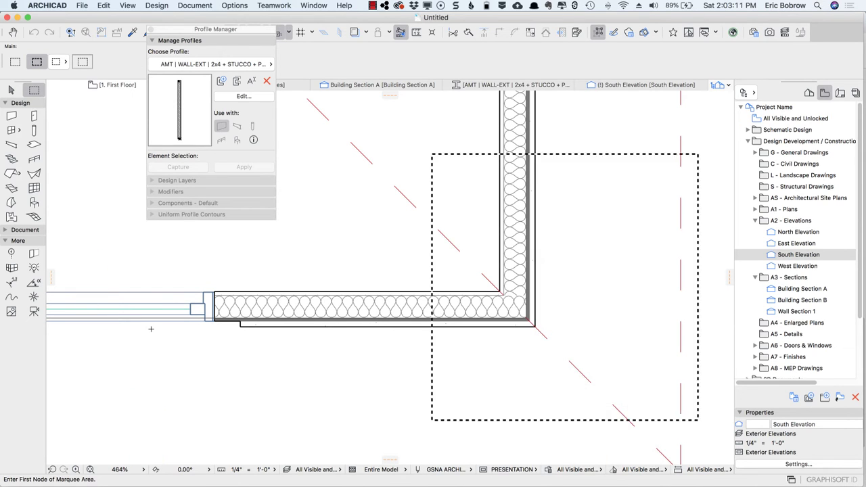
scroll(198, 347, down, 3)
middle_drag(197, 348, 427, 345)
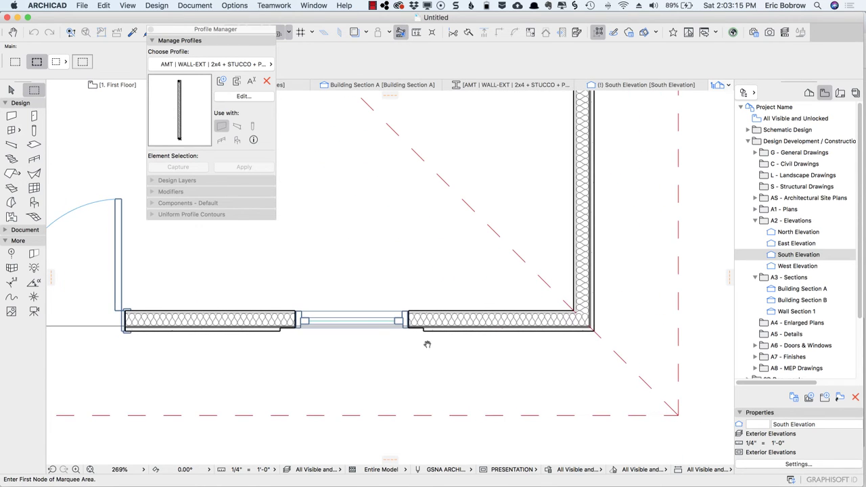
Apply model view option PRESENTATION | SCHEMATIC and graphic override PRESENTATION | SIMPLIFIED DRAWING to the First Floor plan
click(536, 469)
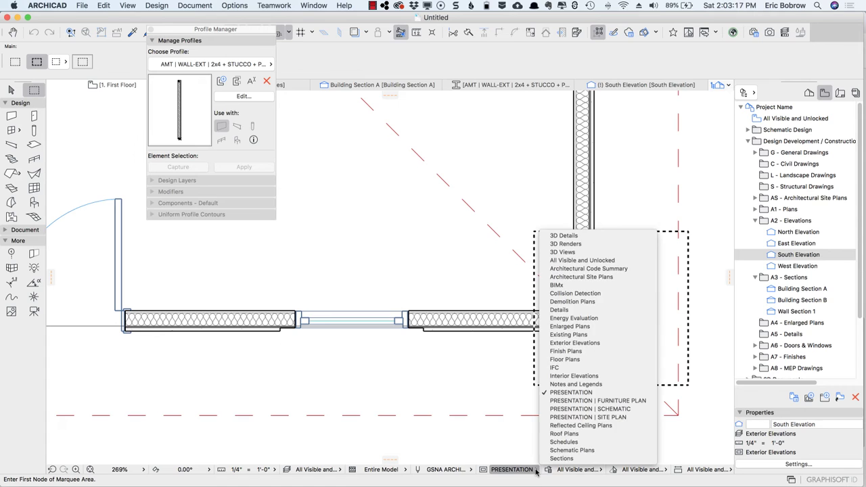
click(573, 410)
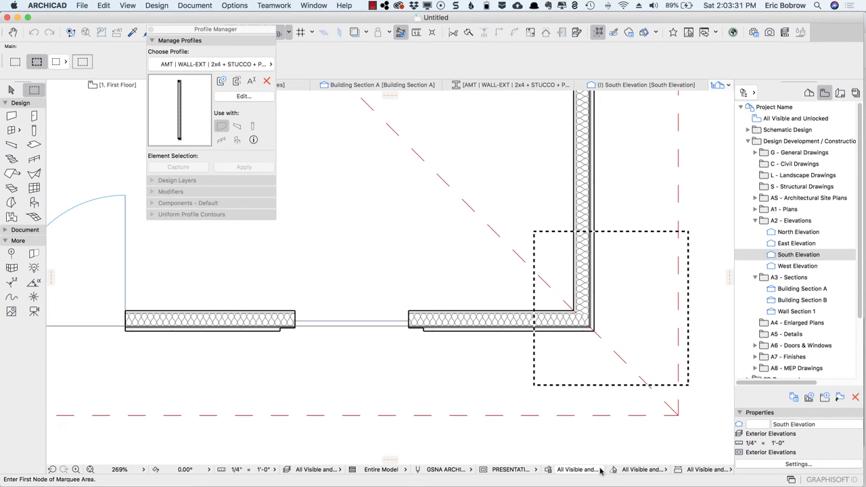
click(578, 470)
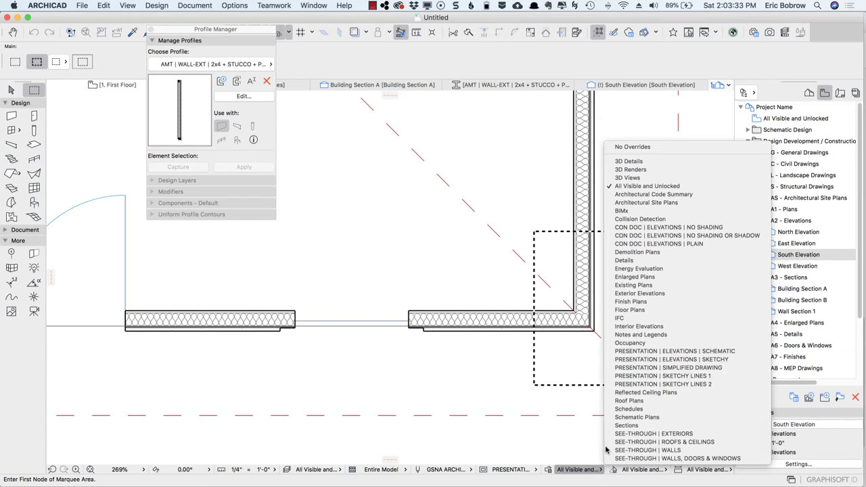
click(690, 369)
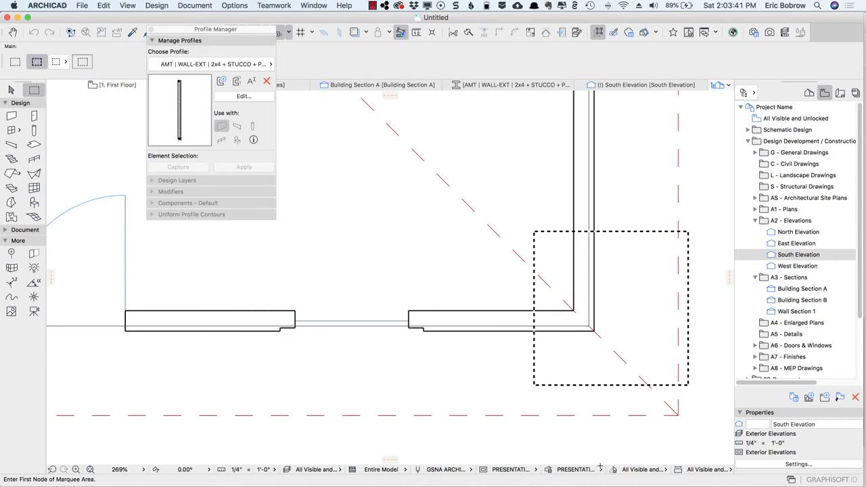
Try graphic override PRESENTATION | SKETCHY LINES 1 on the First Floor plan, then apply PRESENTATION | SKETCHY LINES 2 and view the whole plan
click(601, 467)
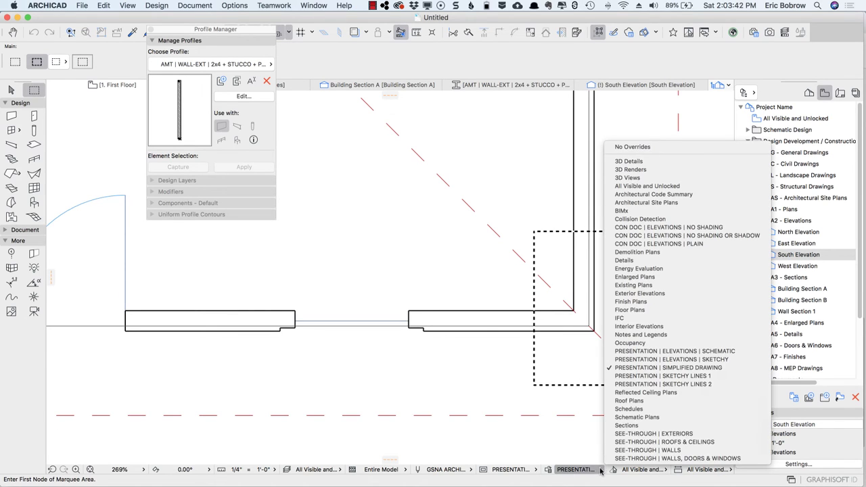
click(670, 377)
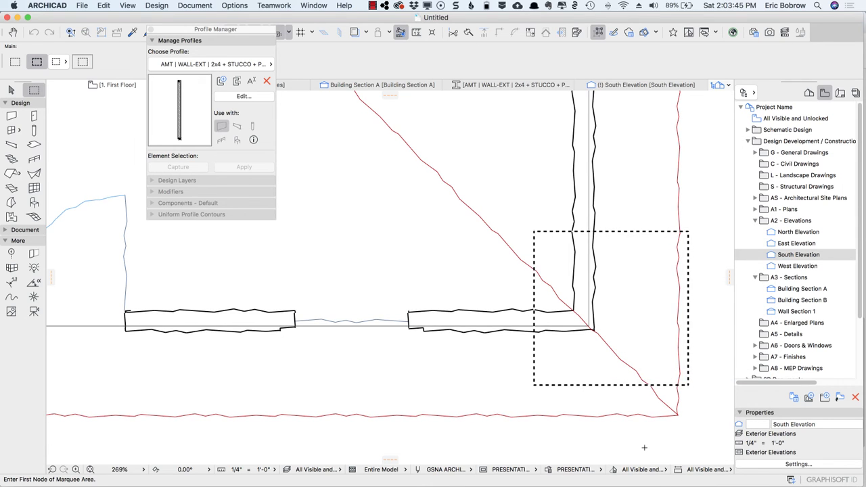
click(601, 470)
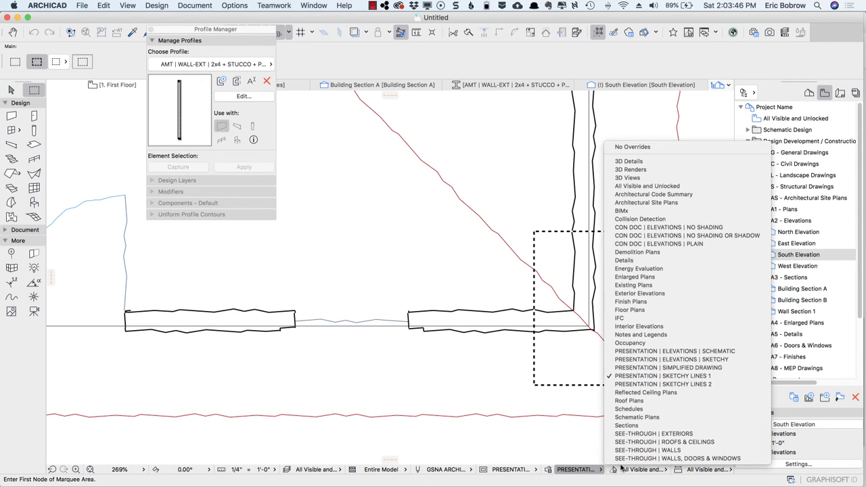
click(668, 385)
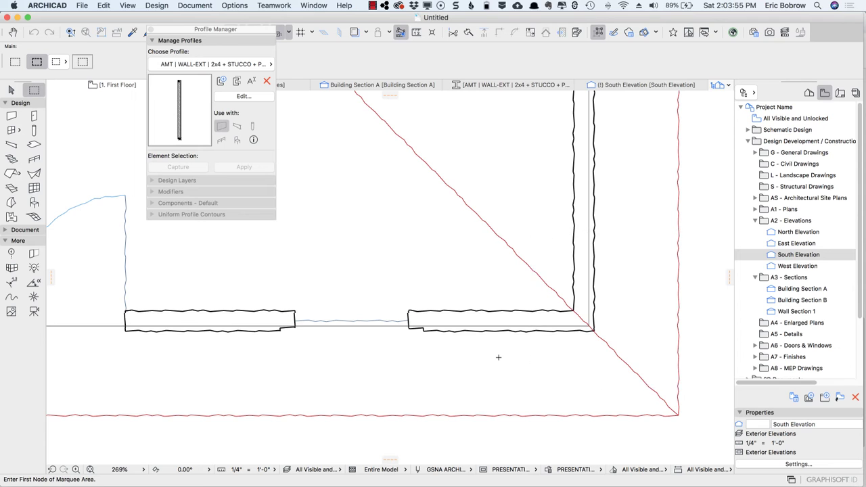
scroll(498, 357, down, 5)
scroll(498, 357, down, 3)
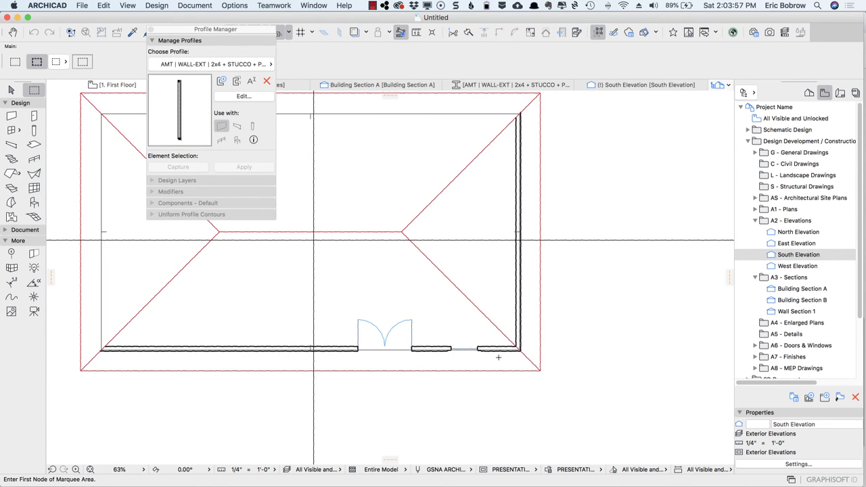
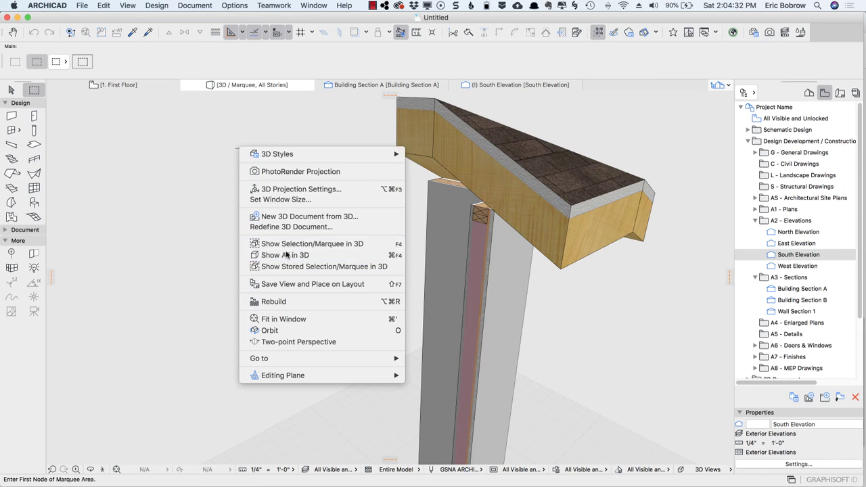
Show the entire building in 3D and apply the graphic override SEE-THROUGH | EXTERIORS
click(285, 255)
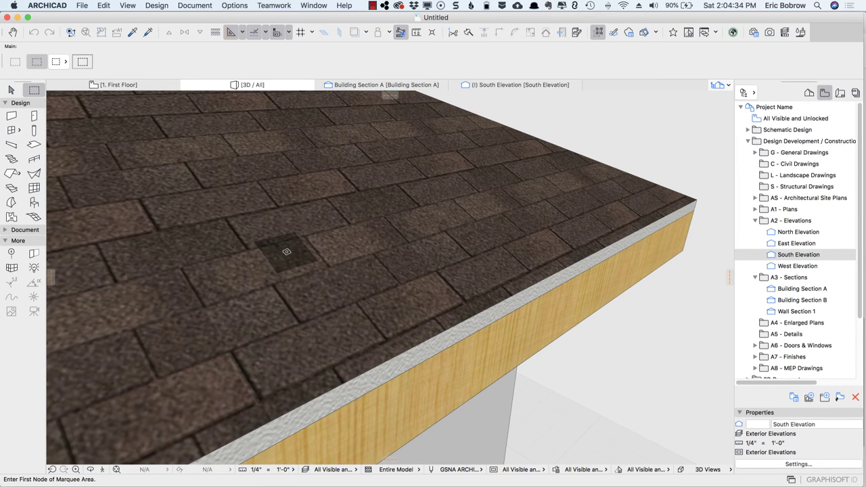
key(super+apostrophe)
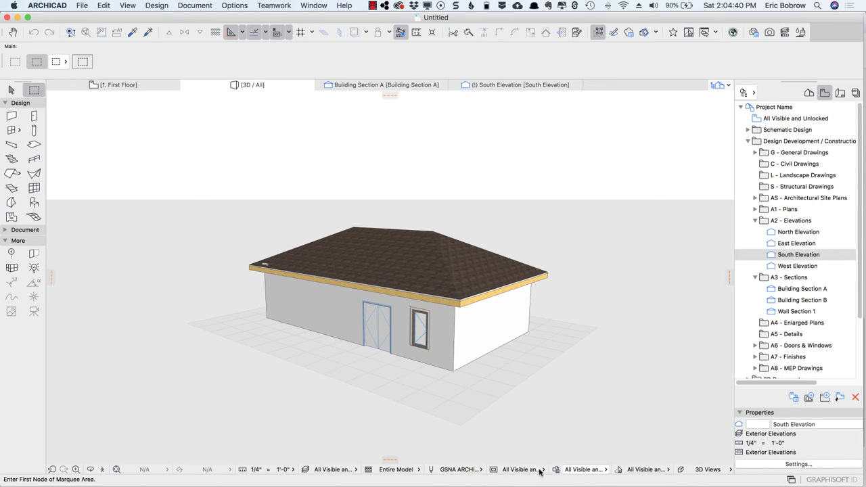
click(607, 473)
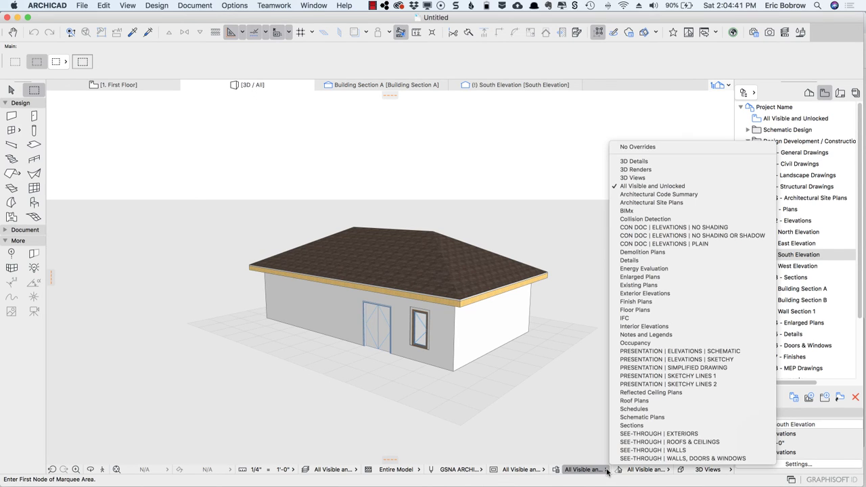
click(648, 434)
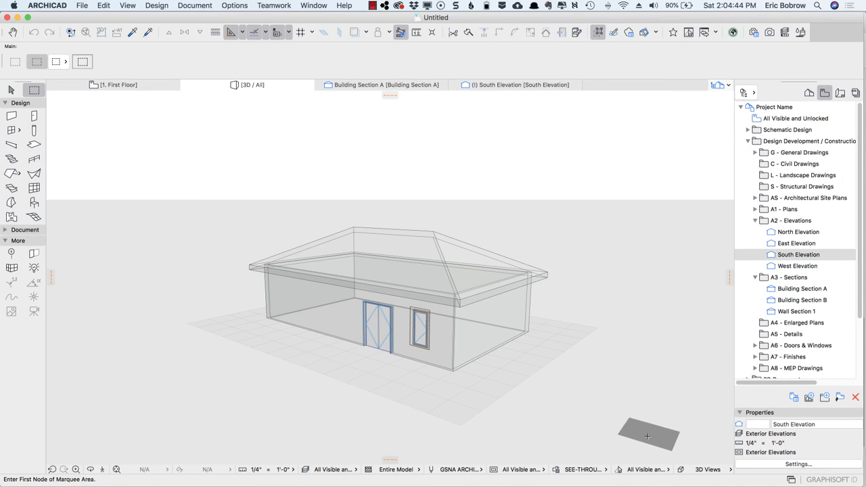
Try the graphic override SEE-THROUGH | WALLS on the 3D model, then apply SEE-THROUGH | WALLS, DOORS & WINDOWS
click(607, 472)
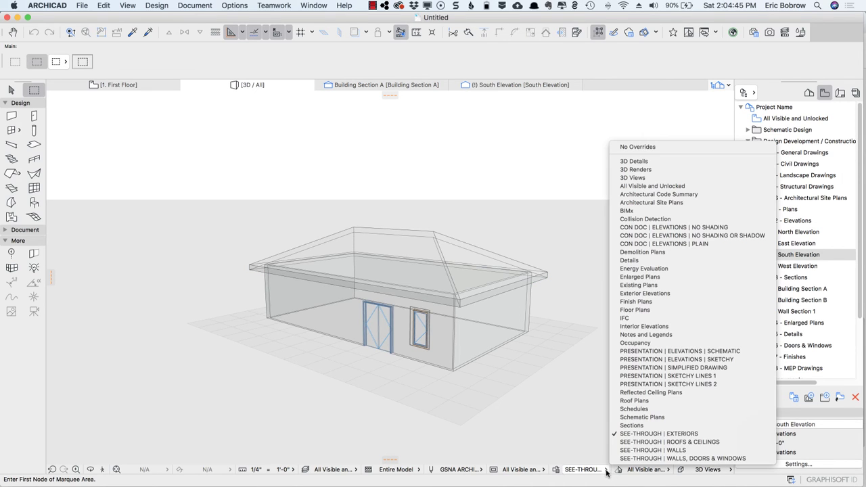
click(646, 450)
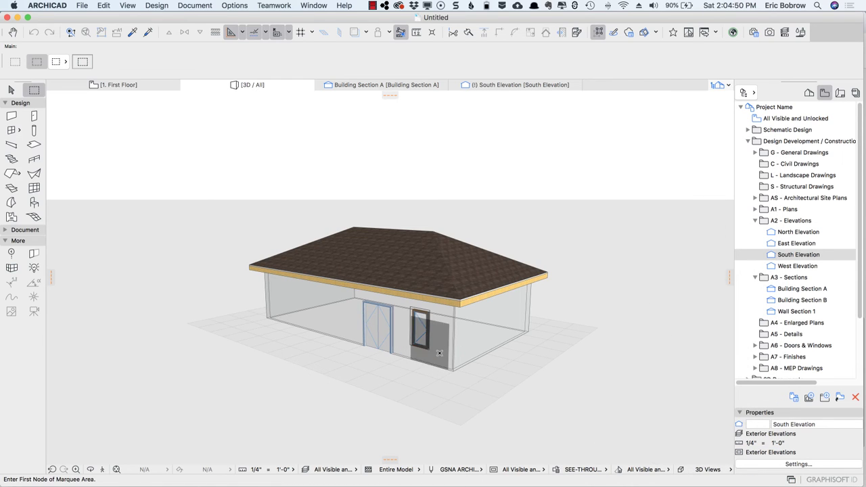
click(599, 470)
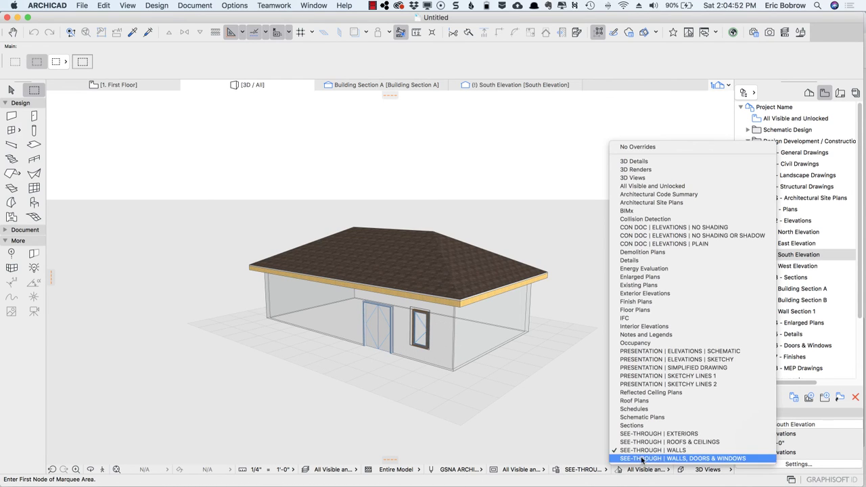
click(646, 459)
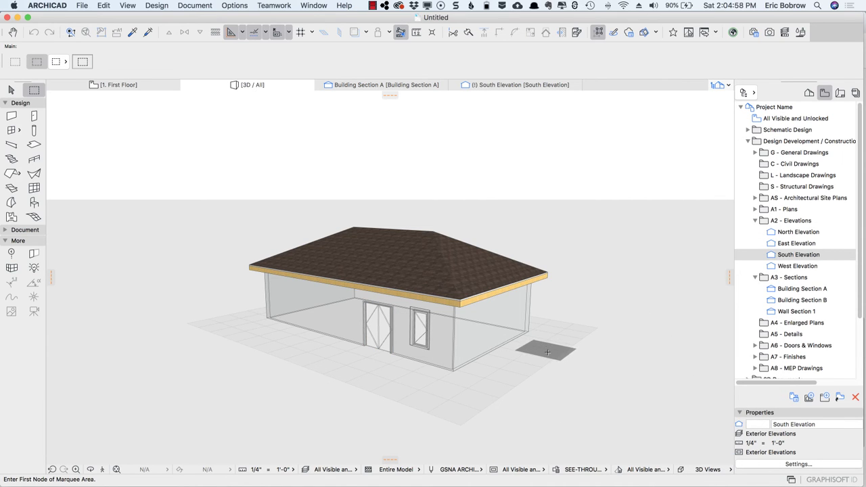
In the SEE-THROUGH | EXTERIORS override, set the See-Through Walls - Exterior rule's layer criterion to A - Walls - Exterior.3D and apply the combination to the 3D model
click(555, 472)
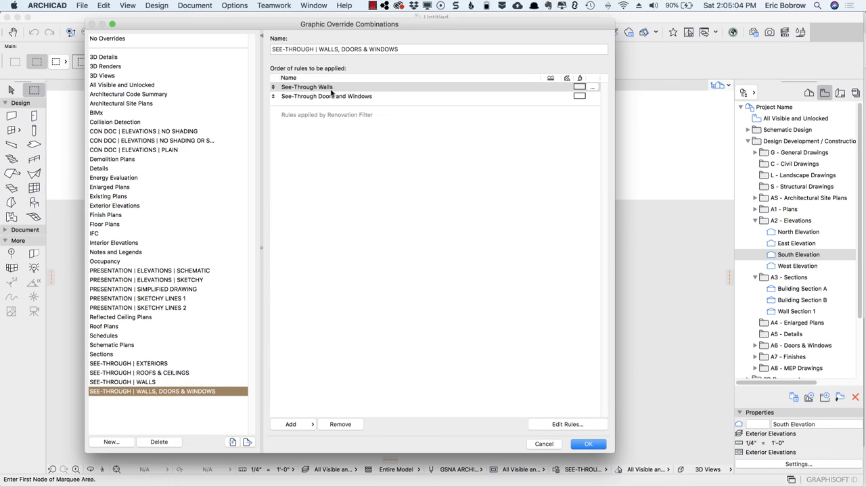
click(165, 363)
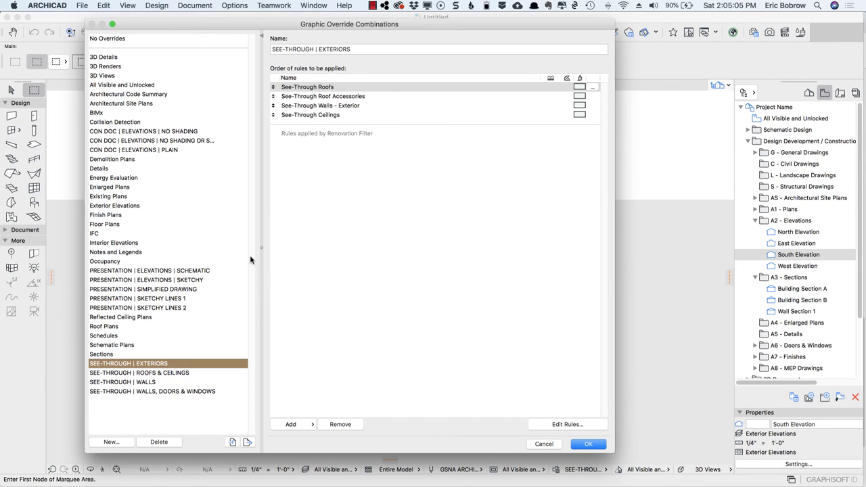
click(318, 107)
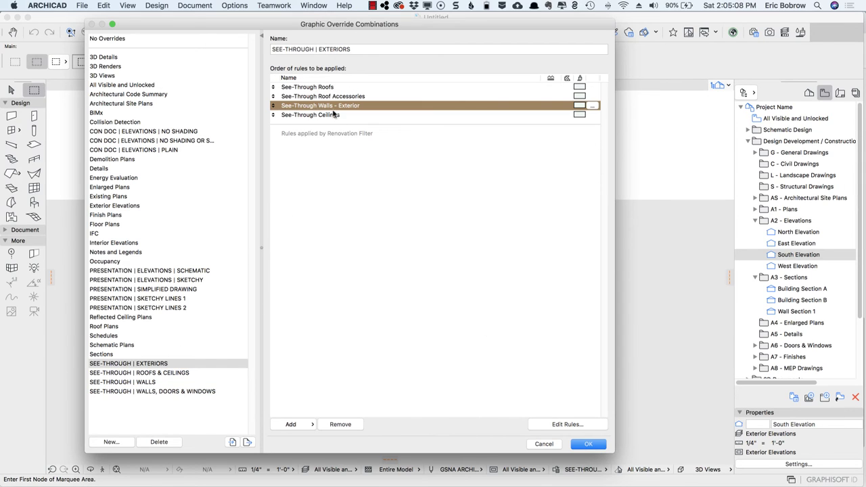
click(557, 425)
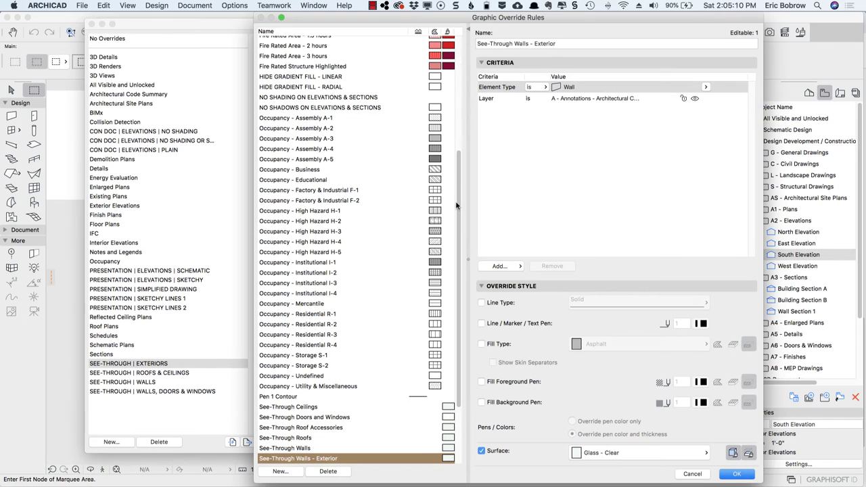
click(593, 100)
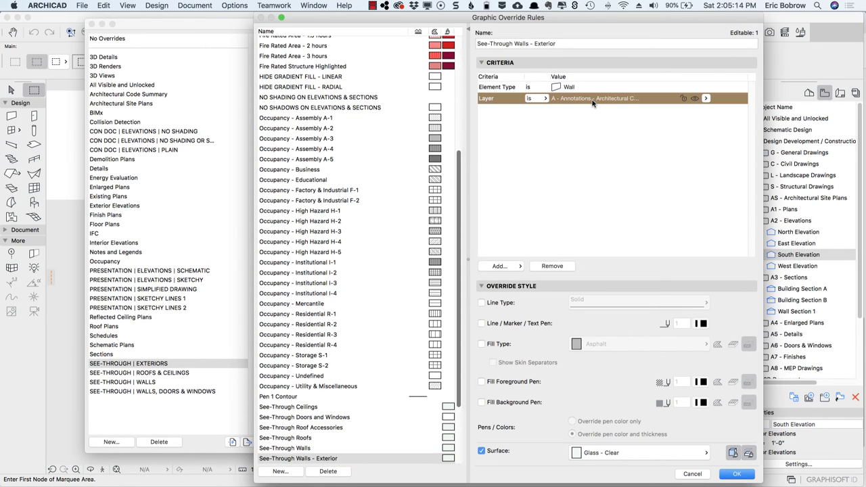
click(706, 99)
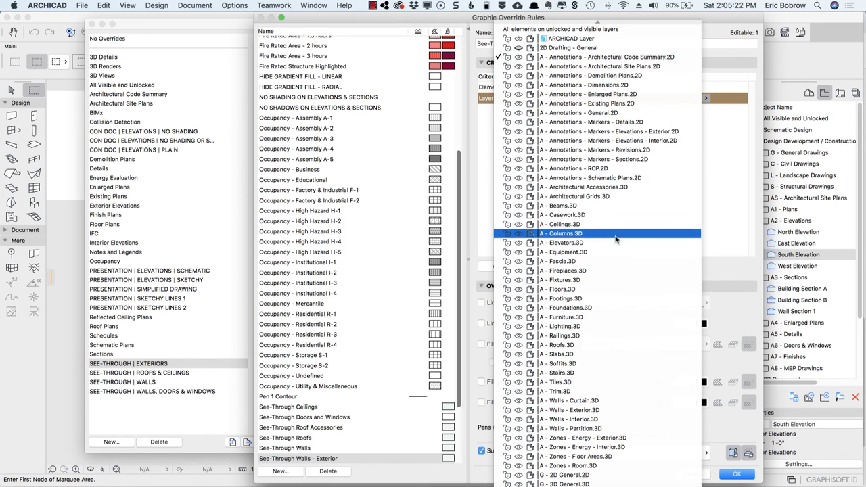
click(599, 411)
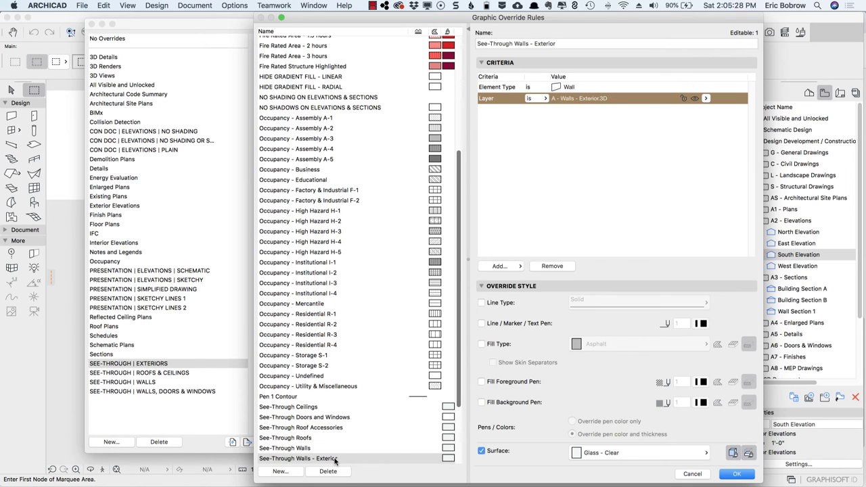
click(736, 477)
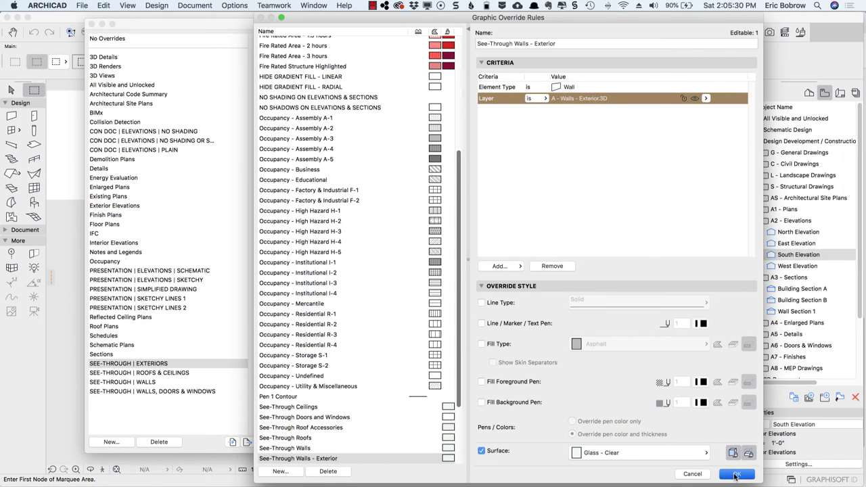
click(588, 444)
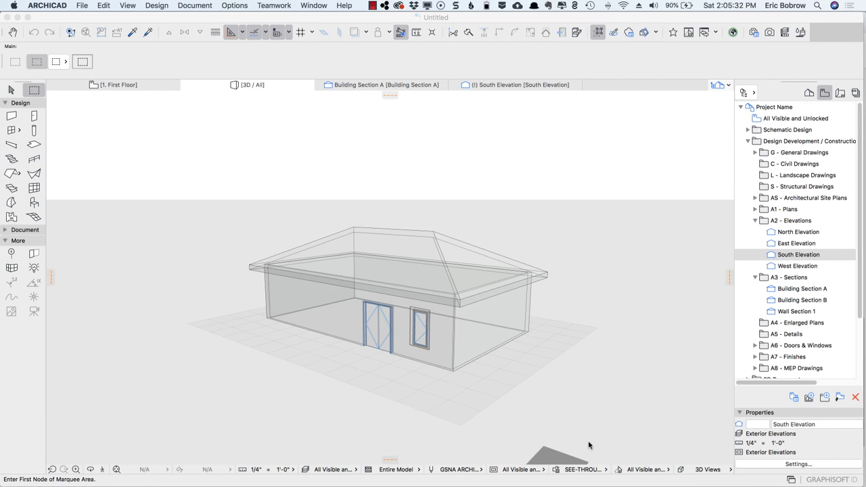